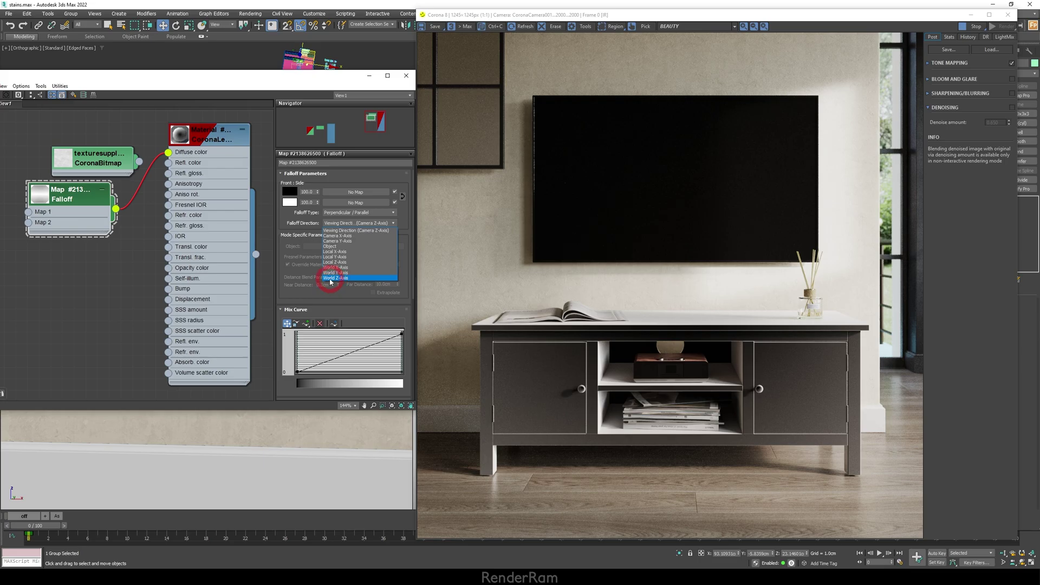
Step: Set the Falloff map's direction to World Z-Axis and inspect its effect on the TV cabinet in the render
click(346, 278)
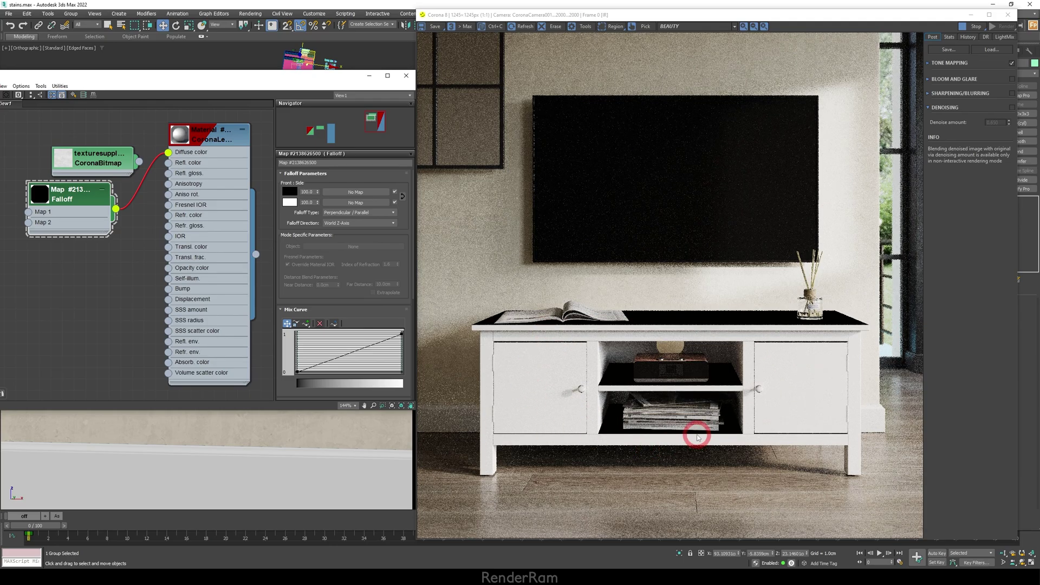
scroll(655, 404, up, 1)
scroll(608, 313, down, 1)
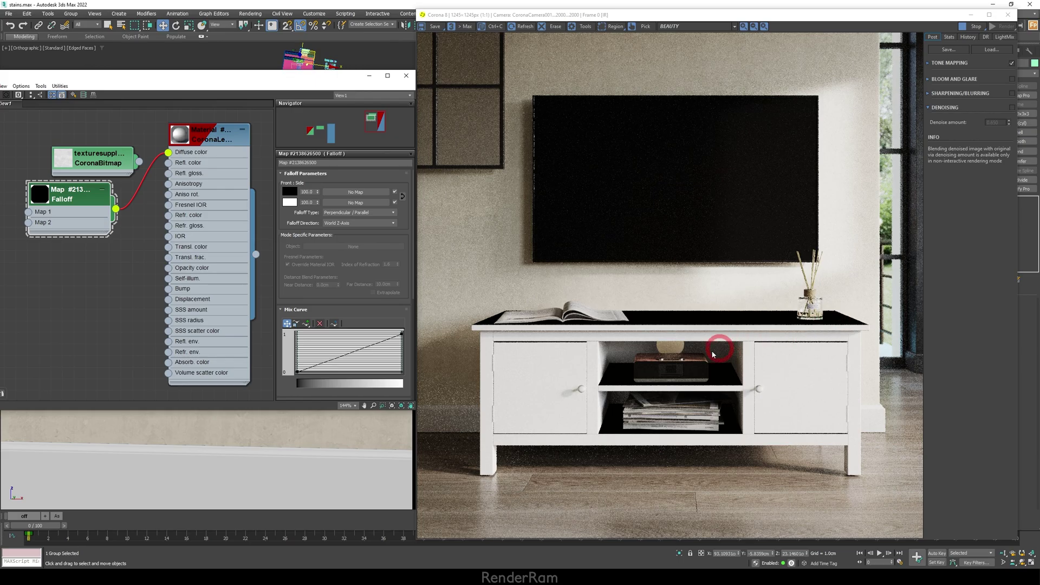
scroll(642, 381, up, 1)
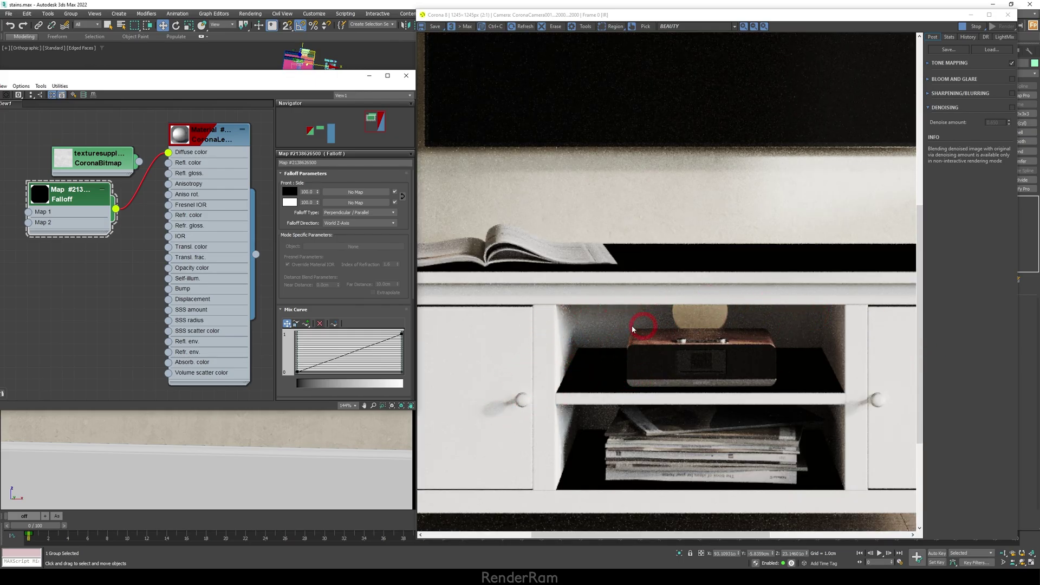
scroll(622, 332, down, 1)
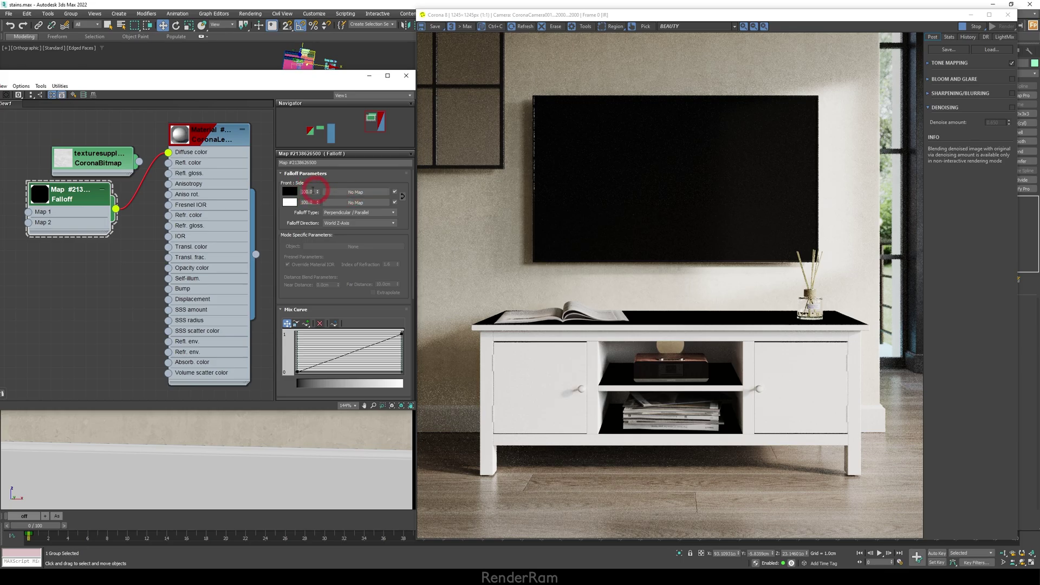
Step: Move the CoronaBitmap node aside and disconnect the Falloff map from the material's diffuse color
drag(100, 161, 53, 150)
middle_drag(53, 149, 83, 148)
scroll(84, 148, down, 1)
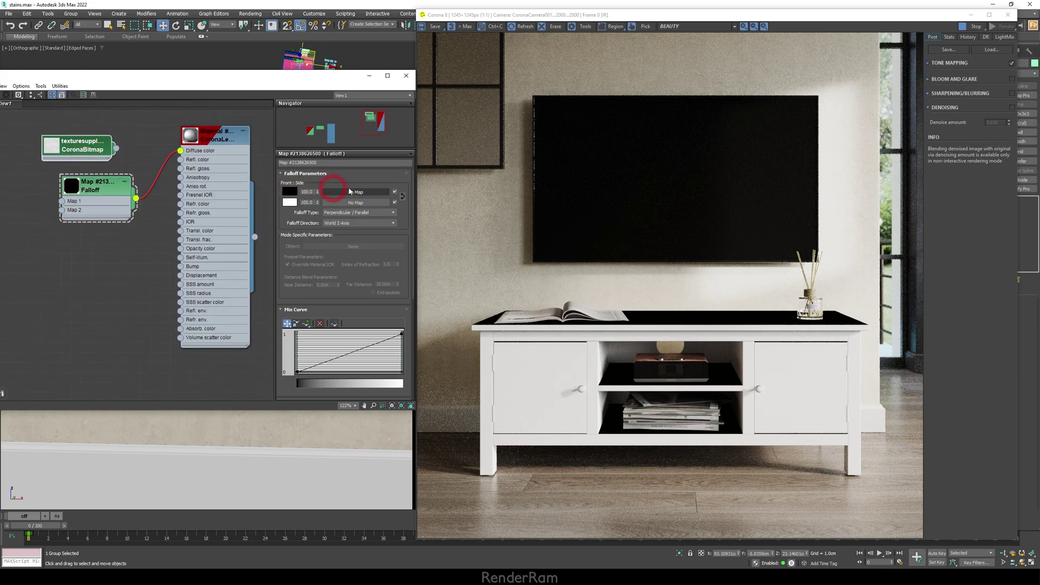
drag(328, 192, 237, 191)
click(147, 183)
key(Delete)
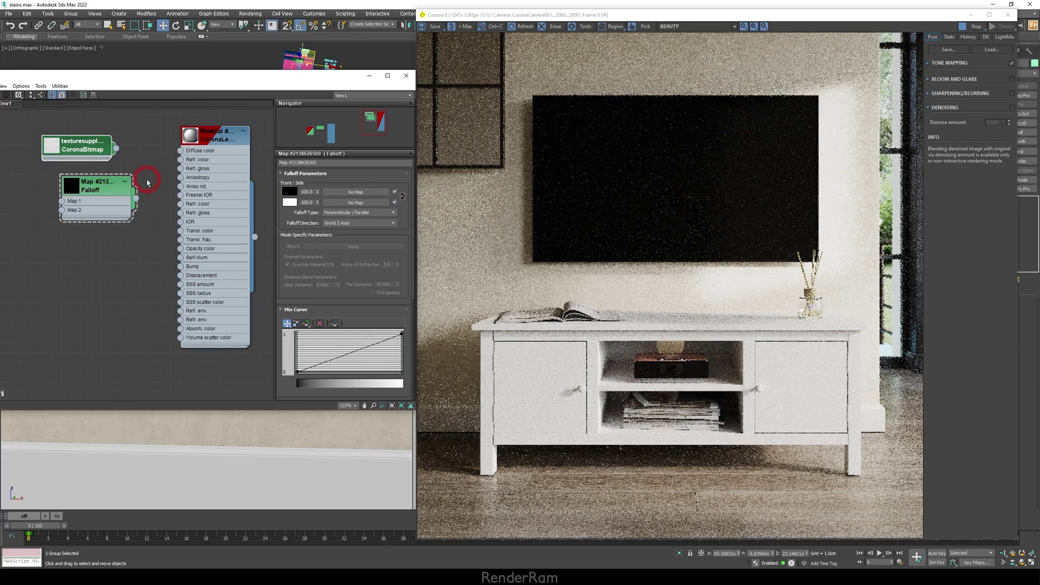
Step: Show the cabinet material's basic options and examine the reflections on the cabinet top and doors in the render
click(216, 139)
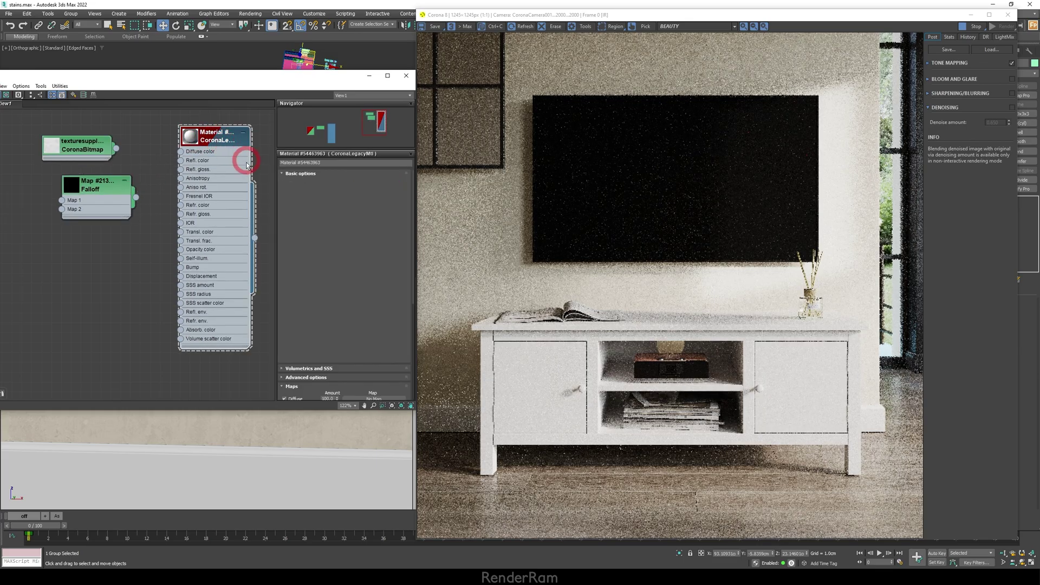
drag(329, 224, 320, 115)
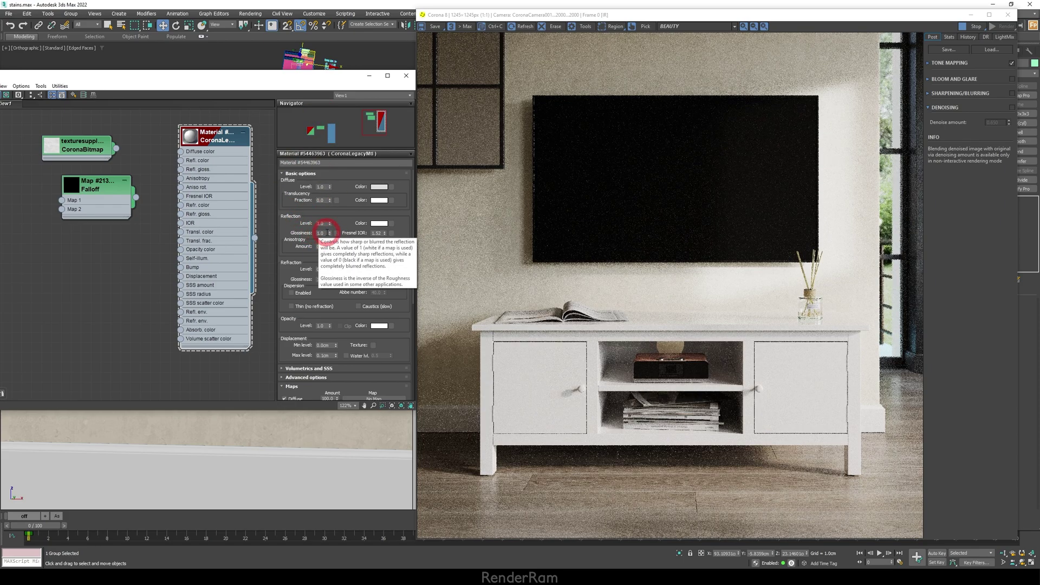
drag(152, 179, 150, 176)
click(147, 170)
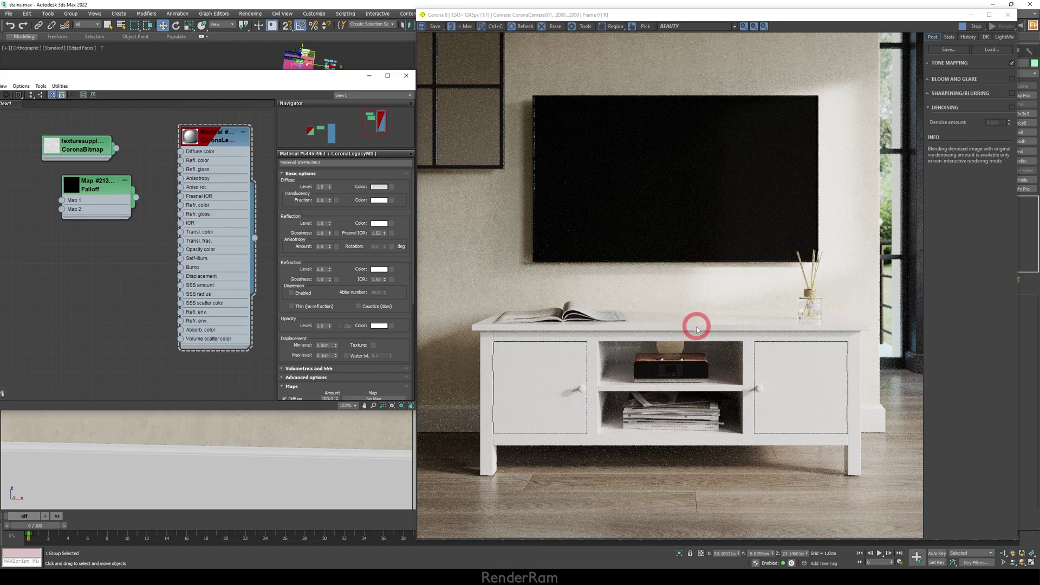
scroll(855, 344, up, 2)
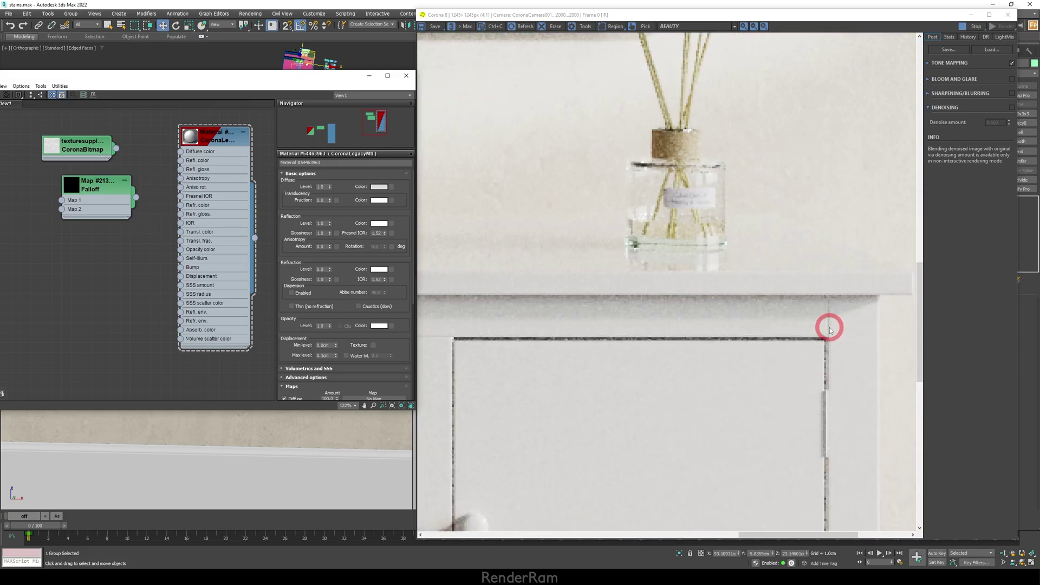
scroll(815, 270, down, 2)
scroll(772, 246, up, 2)
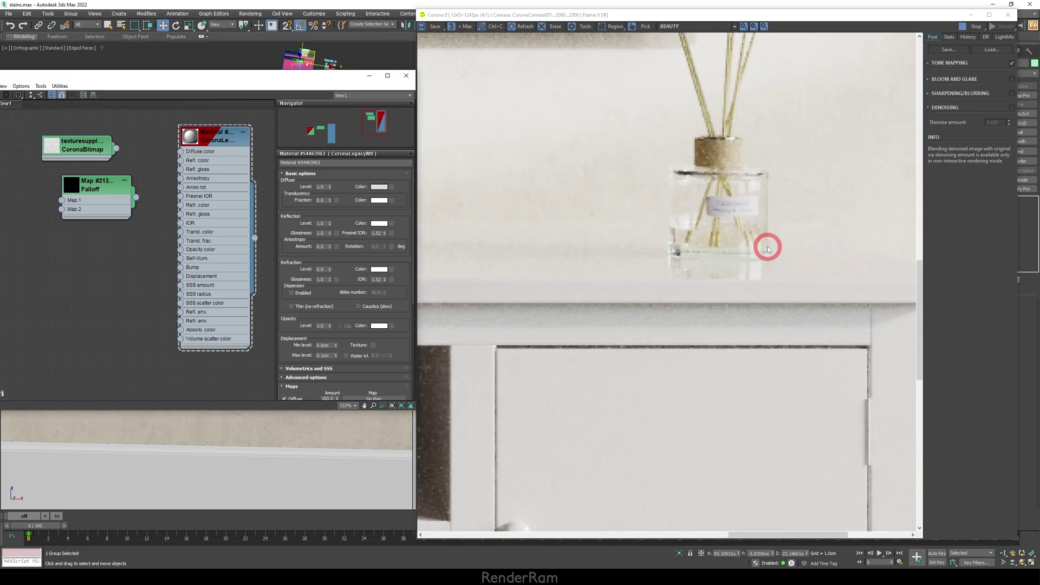
scroll(746, 282, down, 2)
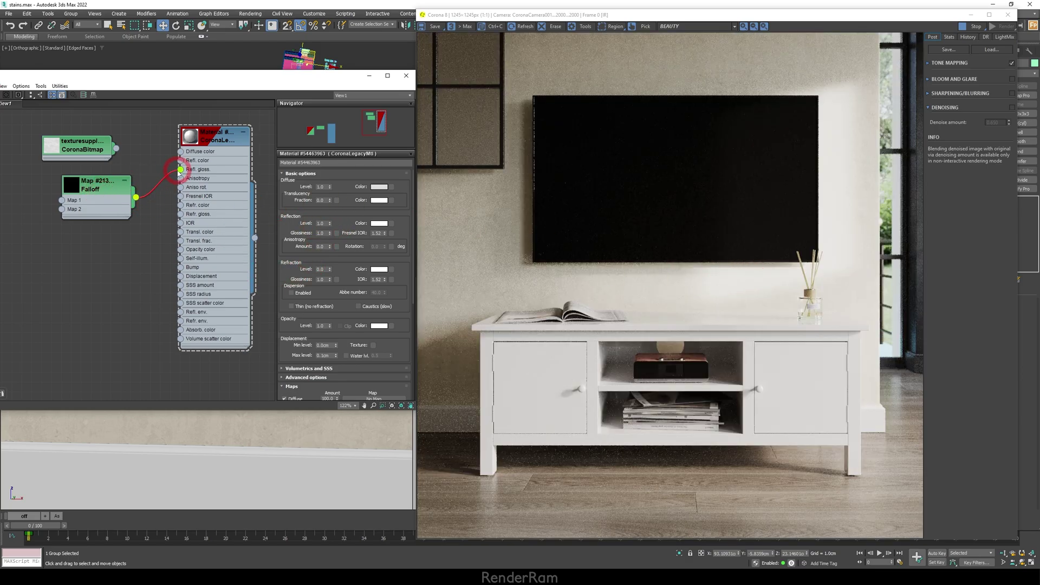
Step: Connect the Falloff map to the material's reflection glossiness and show the map's front and side settings
double_click(111, 189)
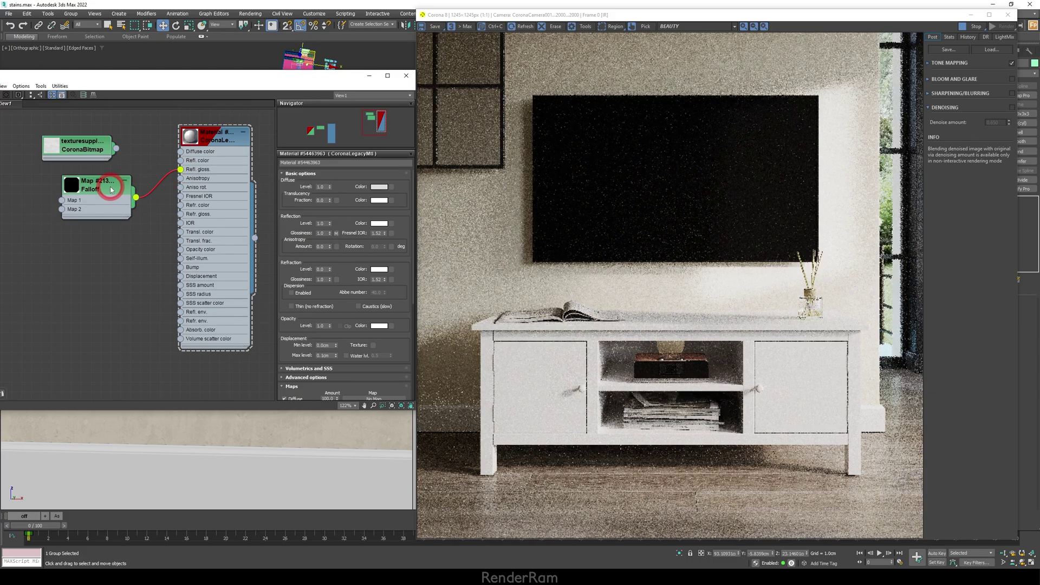
click(289, 190)
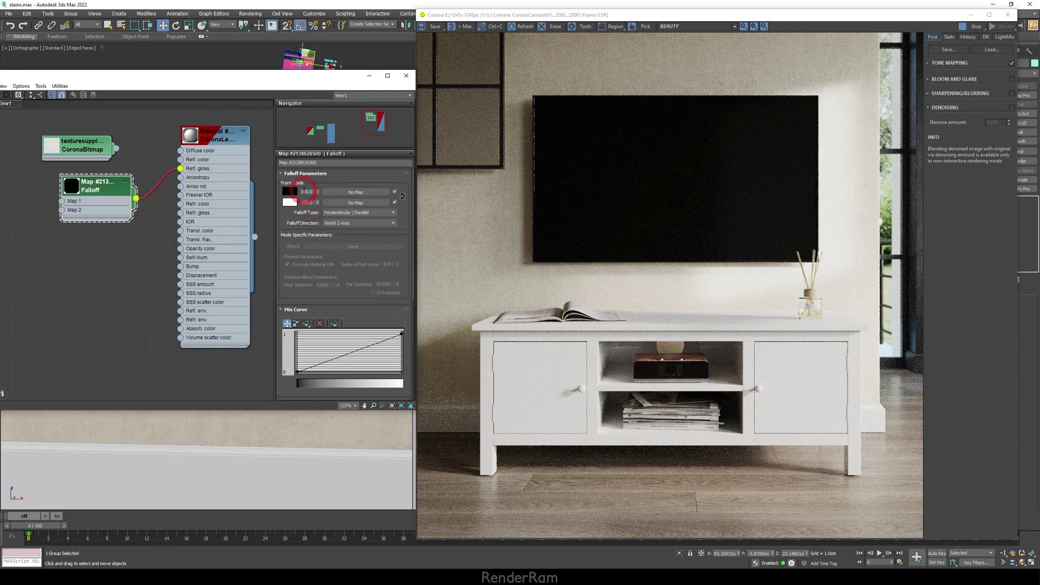
click(314, 189)
Step: Set the cabinet material's Fresnel IOR to 50 and check the reflections in the render
double_click(217, 134)
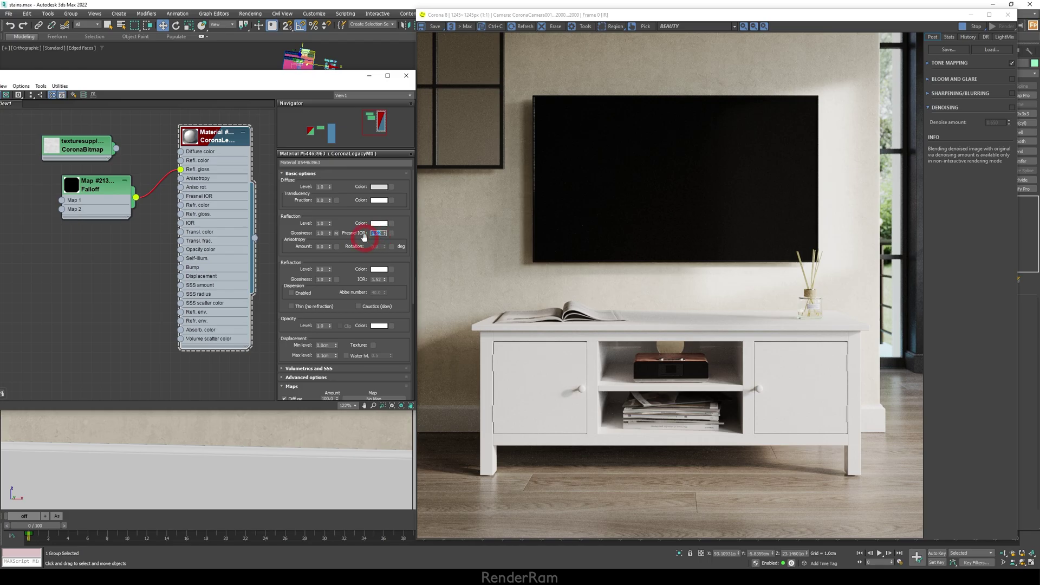
text(50)
key(Return)
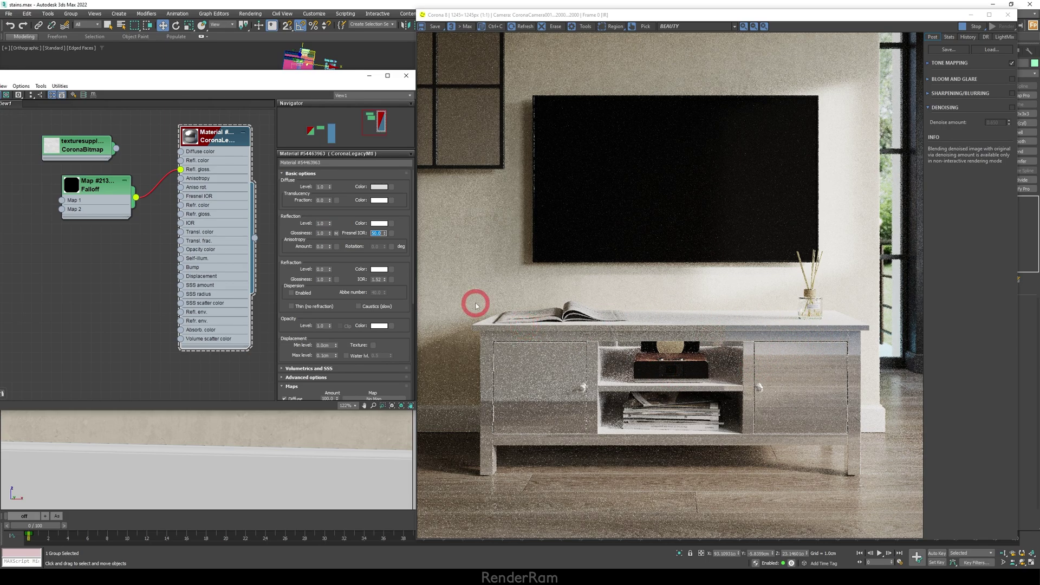
scroll(816, 313, up, 1)
scroll(826, 311, down, 1)
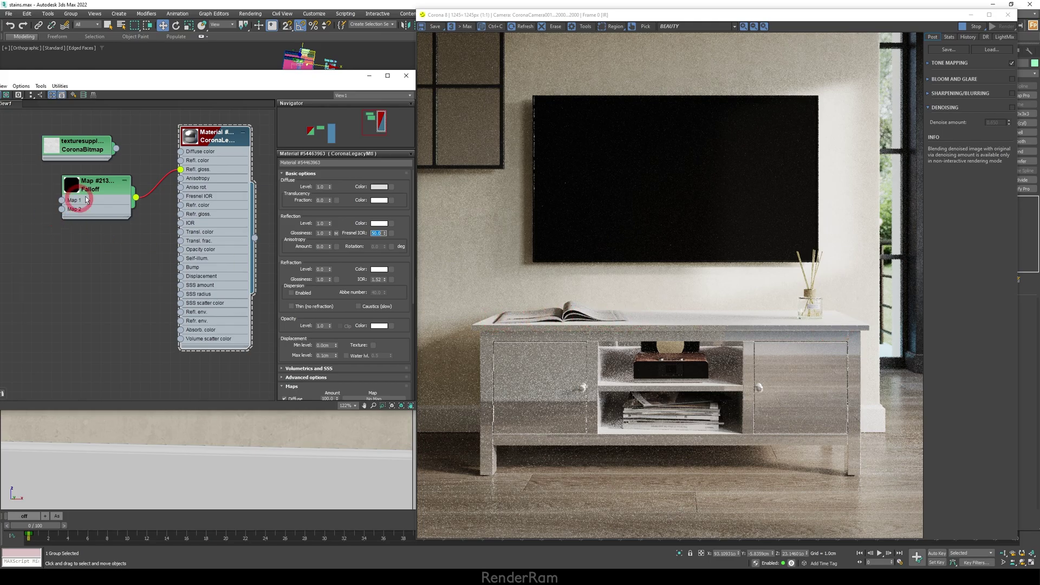
Step: Try white as the Falloff map's front color and inspect the cabinet top's reflections in the render
double_click(79, 200)
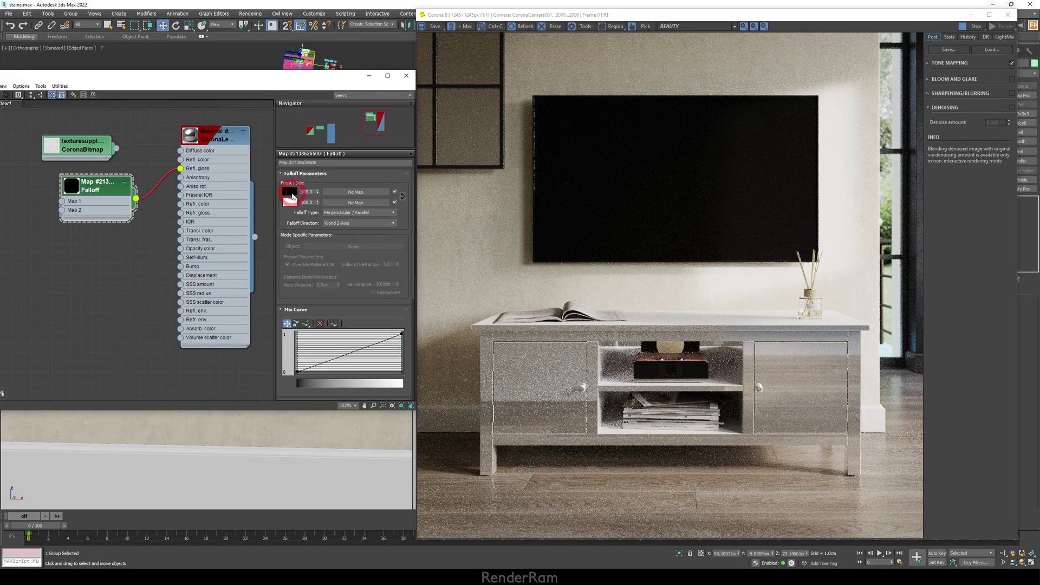
click(293, 195)
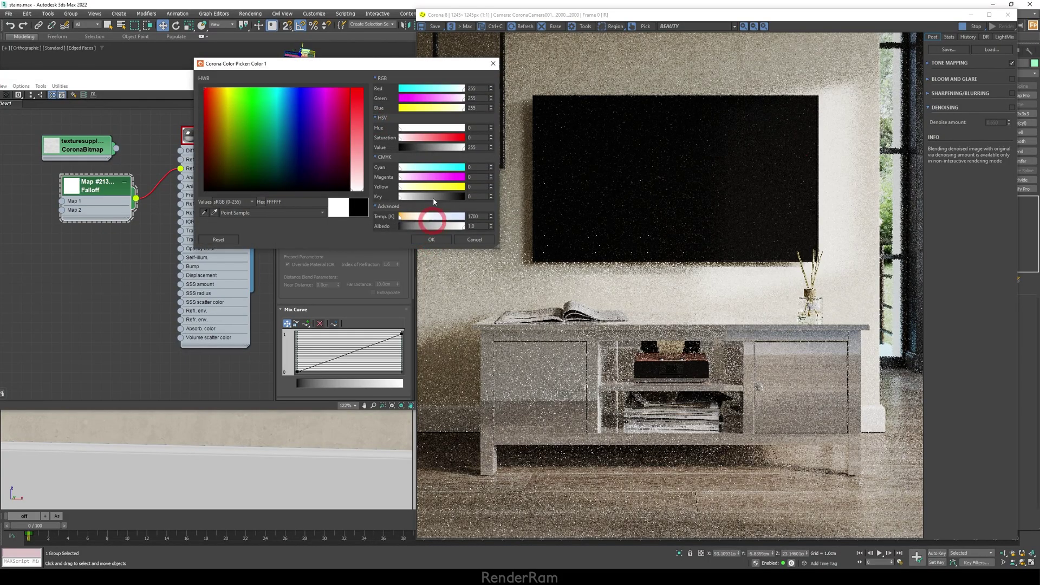
scroll(823, 319, up, 3)
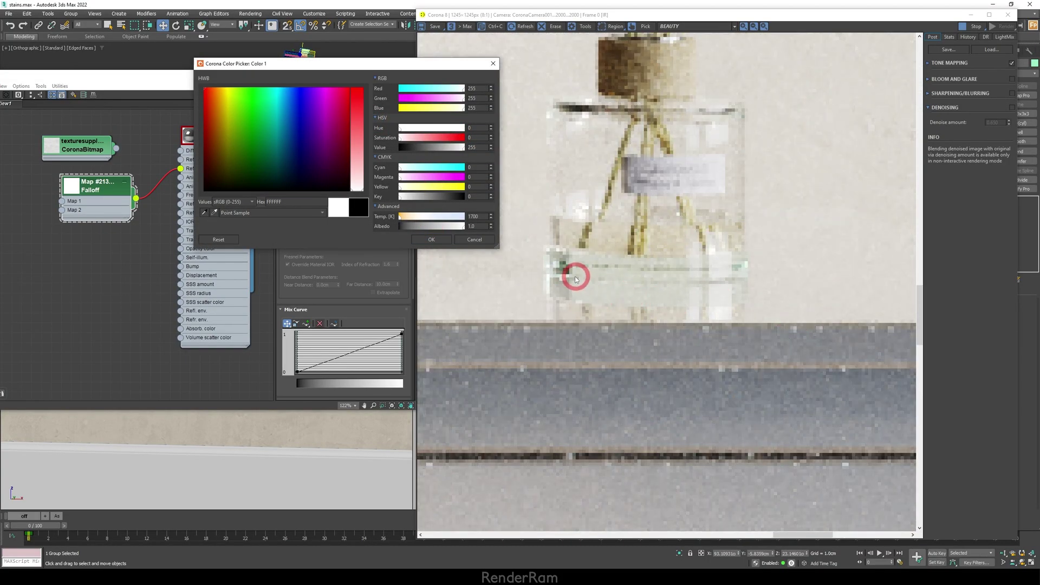
scroll(761, 290, down, 1)
middle_drag(675, 248, 696, 274)
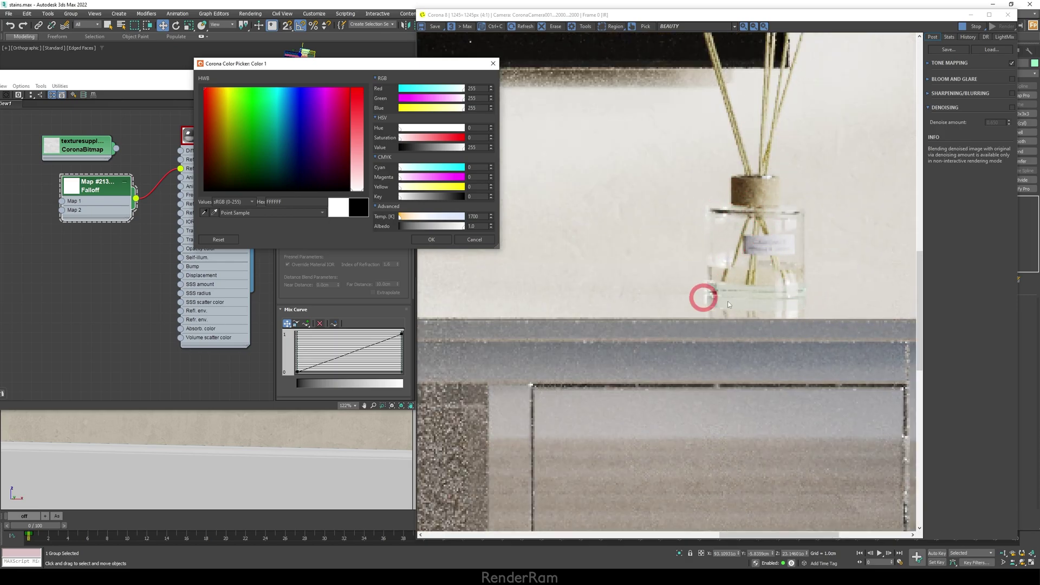
scroll(821, 295, down, 2)
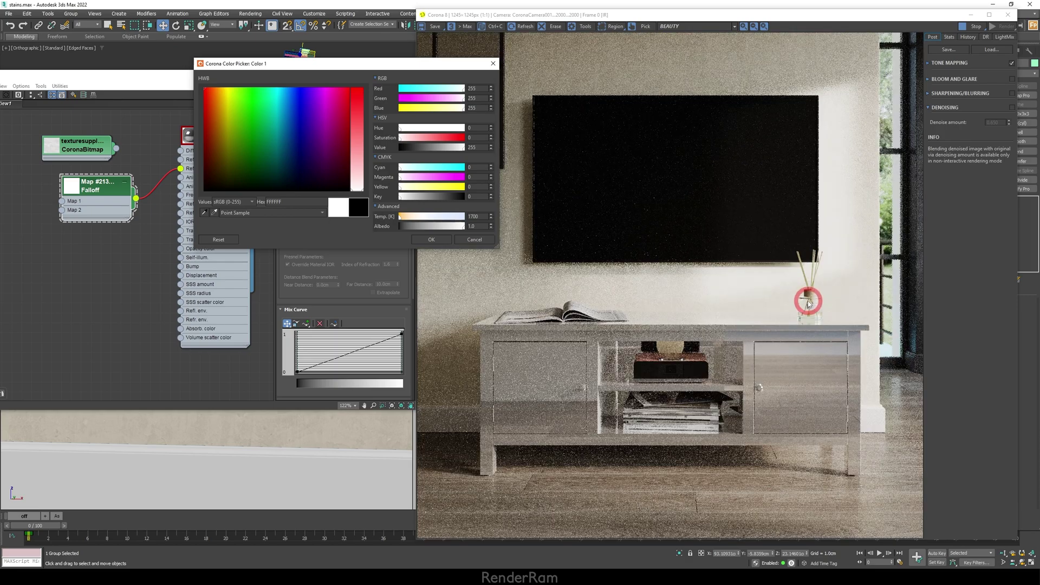
click(469, 237)
click(771, 337)
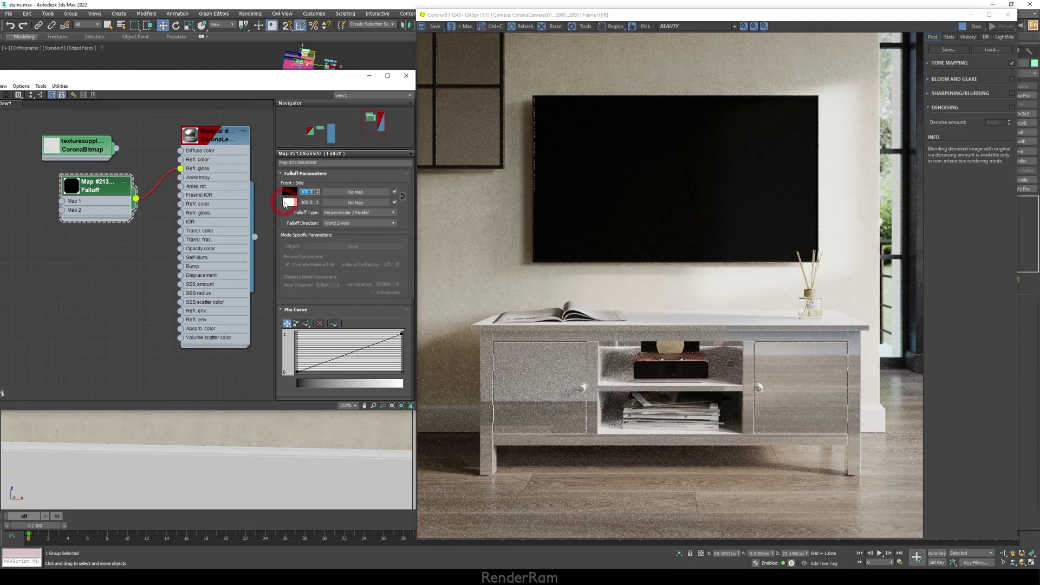
Step: Darken the Falloff map's side color to a gray of value 228 and inspect the cabinet doors in the render
click(286, 201)
drag(460, 151, 573, 403)
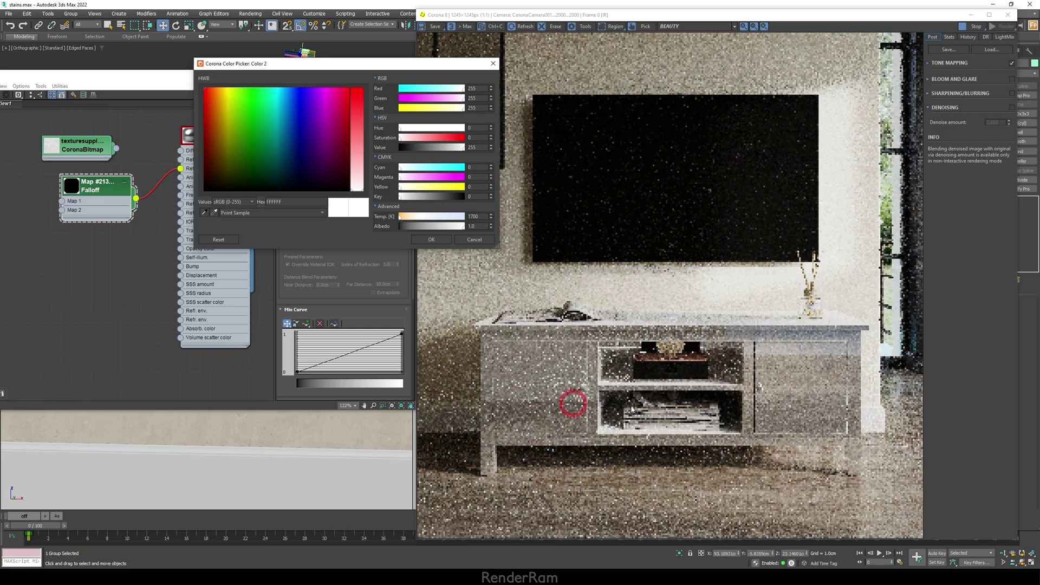
drag(459, 174, 794, 359)
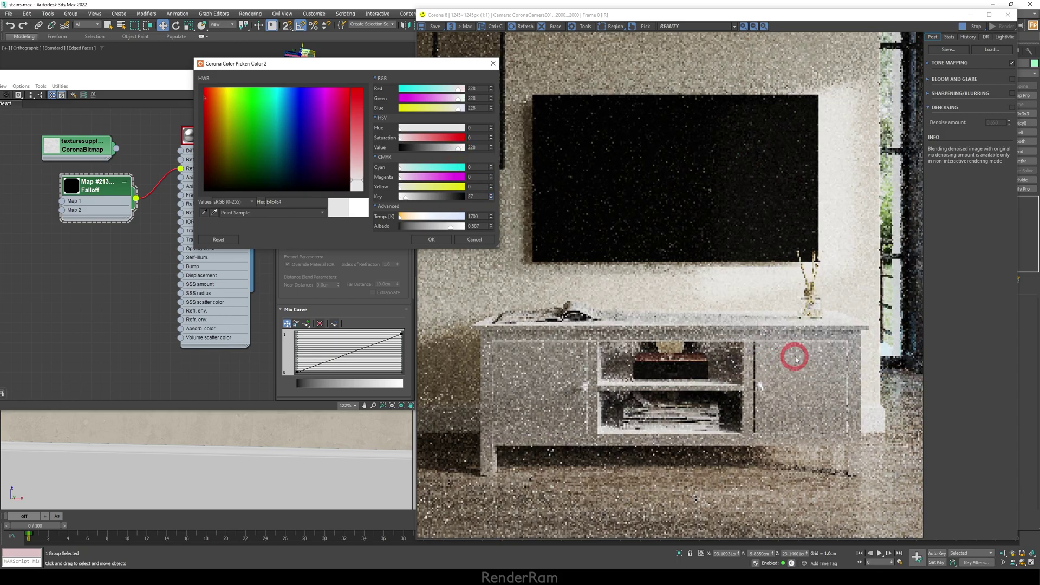
scroll(796, 358, up, 1)
scroll(750, 343, down, 1)
scroll(555, 378, up, 2)
scroll(687, 305, up, 1)
scroll(687, 303, down, 1)
scroll(704, 278, down, 1)
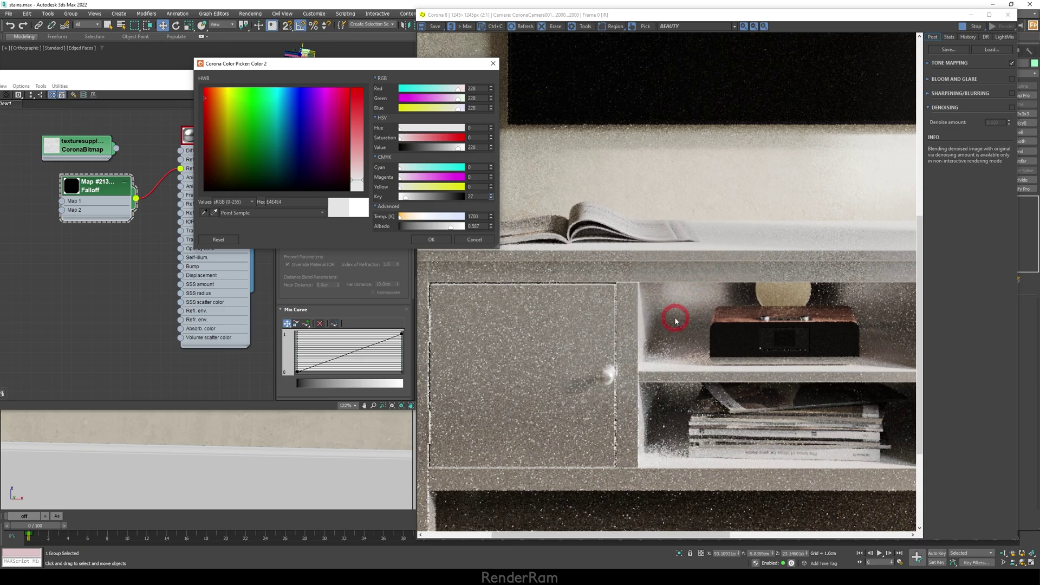
scroll(581, 380, up, 1)
scroll(612, 344, down, 3)
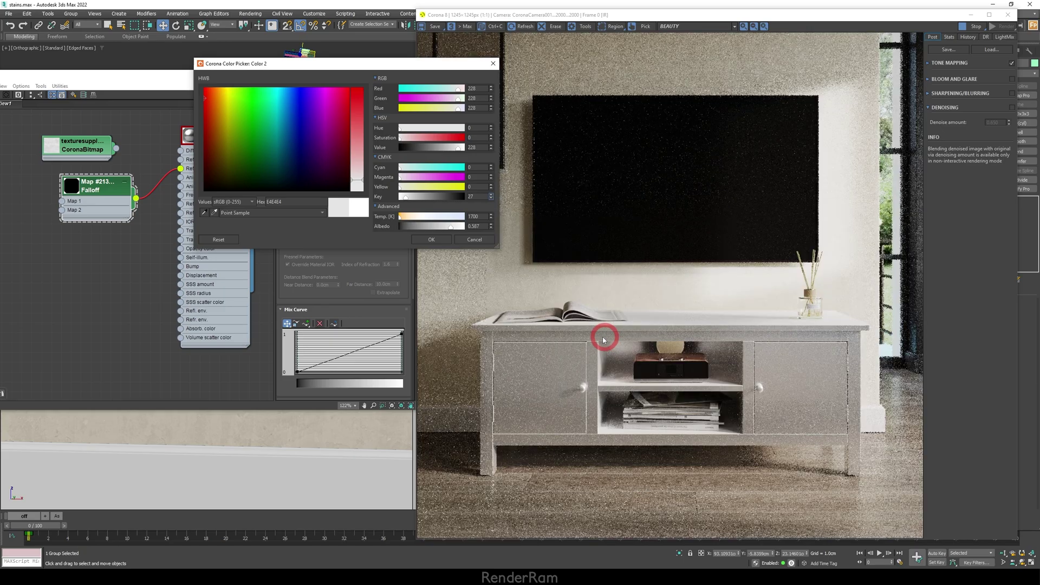
Step: Set the Falloff map's side color to a gray of value 200 and accept it
drag(445, 145, 450, 146)
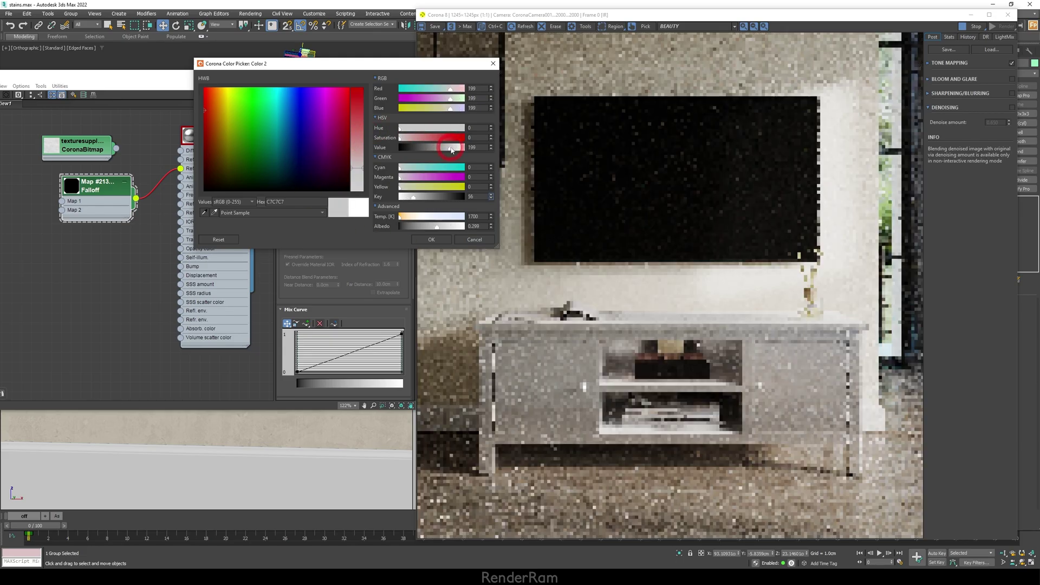
scroll(547, 409, up, 2)
scroll(547, 409, down, 3)
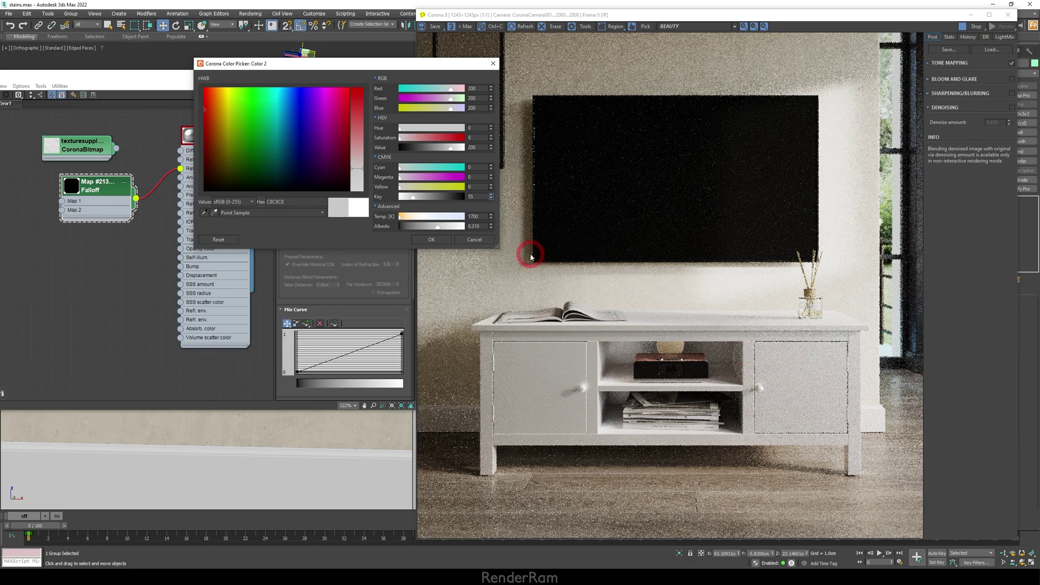
click(431, 239)
scroll(840, 388, up, 1)
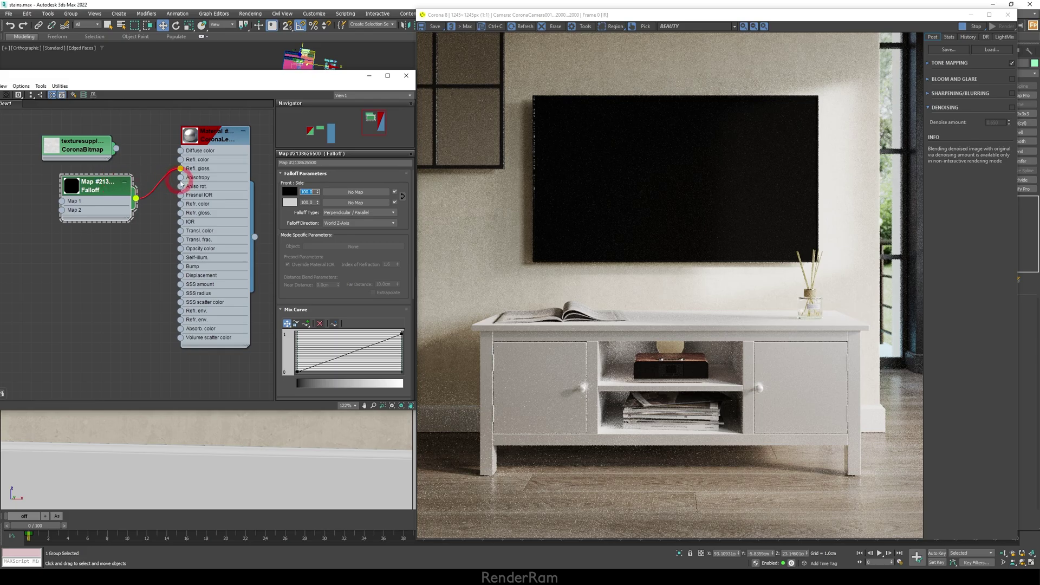
Step: Connect the dirt CoronaBitmap to the Falloff's Map 1 input and inspect the cabinet top in the render
middle_drag(85, 178, 161, 166)
drag(186, 140, 93, 150)
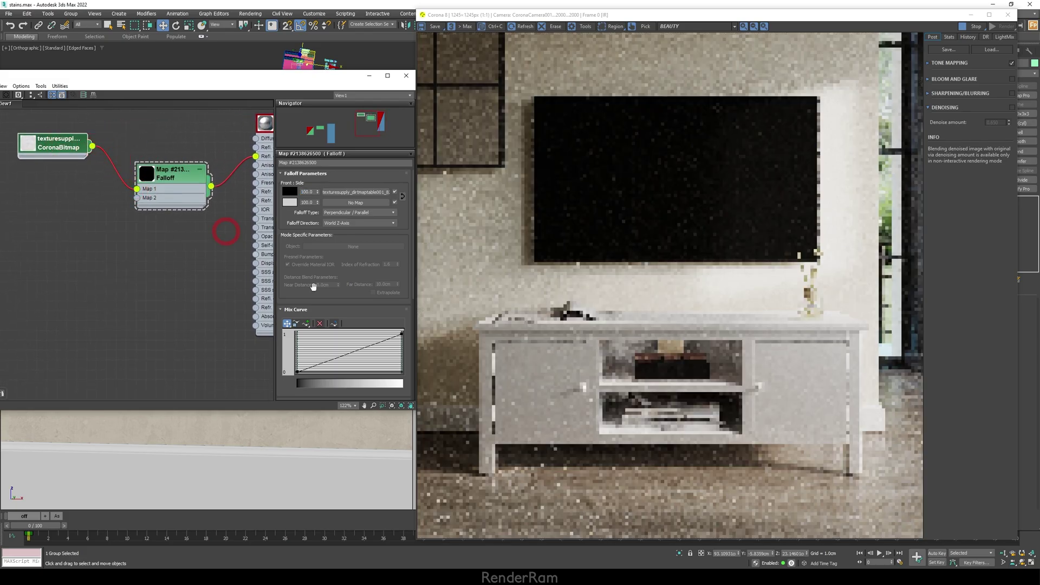
scroll(778, 322, up, 1)
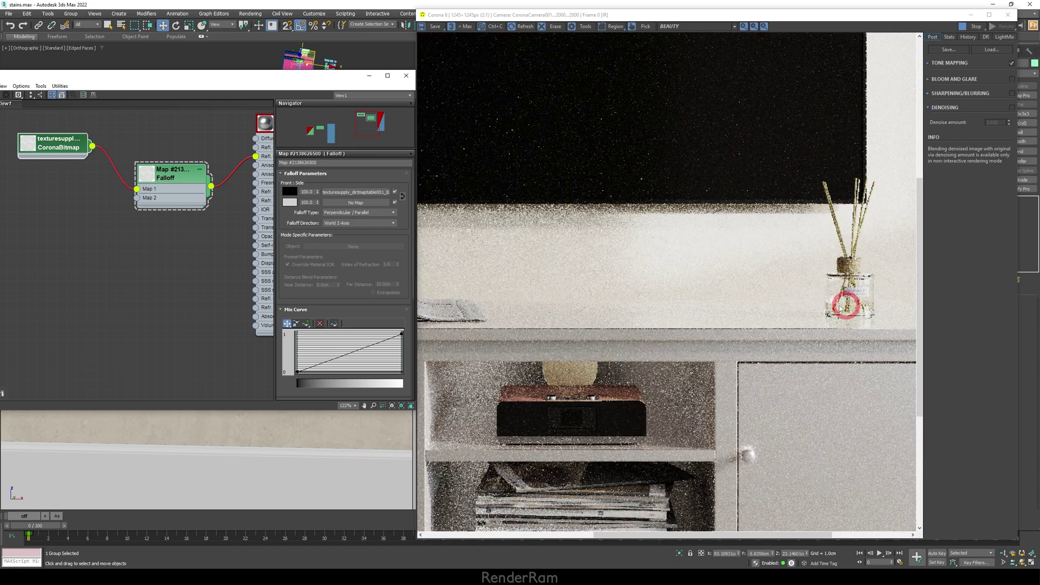
scroll(717, 302, down, 1)
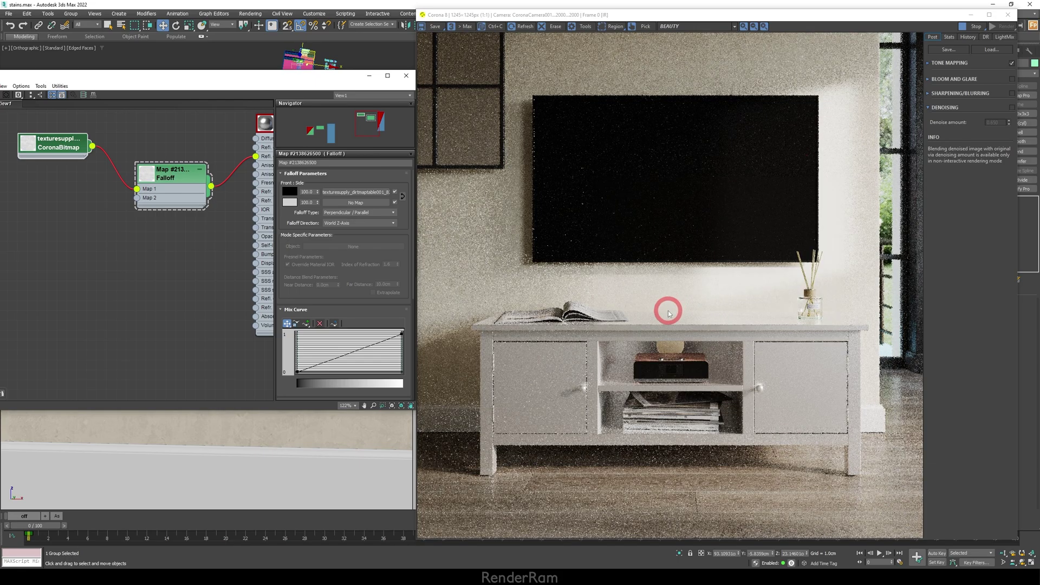
scroll(681, 327, up, 1)
drag(722, 320, 726, 290)
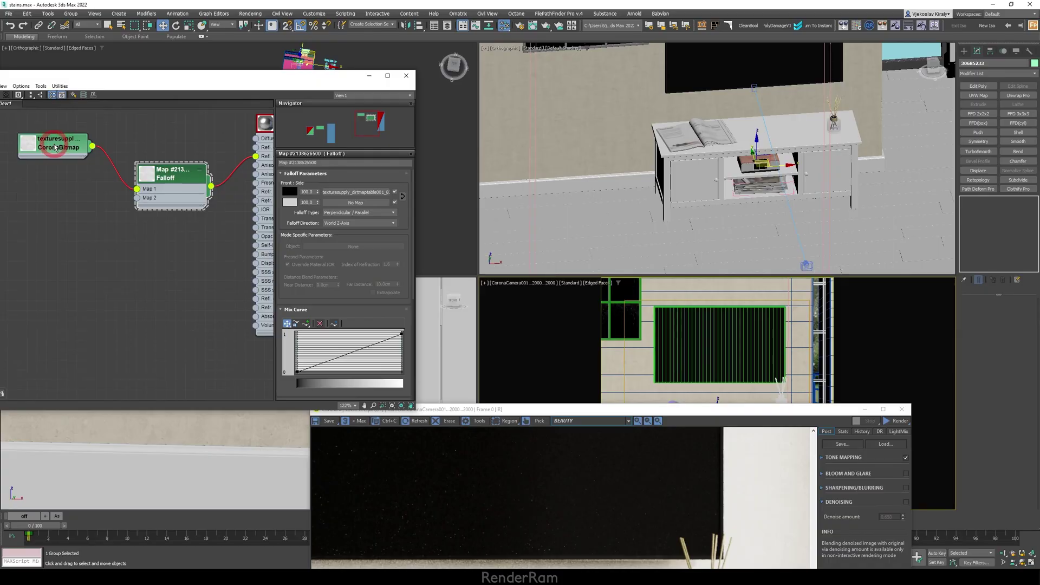
Step: Add a UVW Map modifier to the cabinet with Box mapping at 82 × 82 × 150 cm on map channel 2
double_click(55, 147)
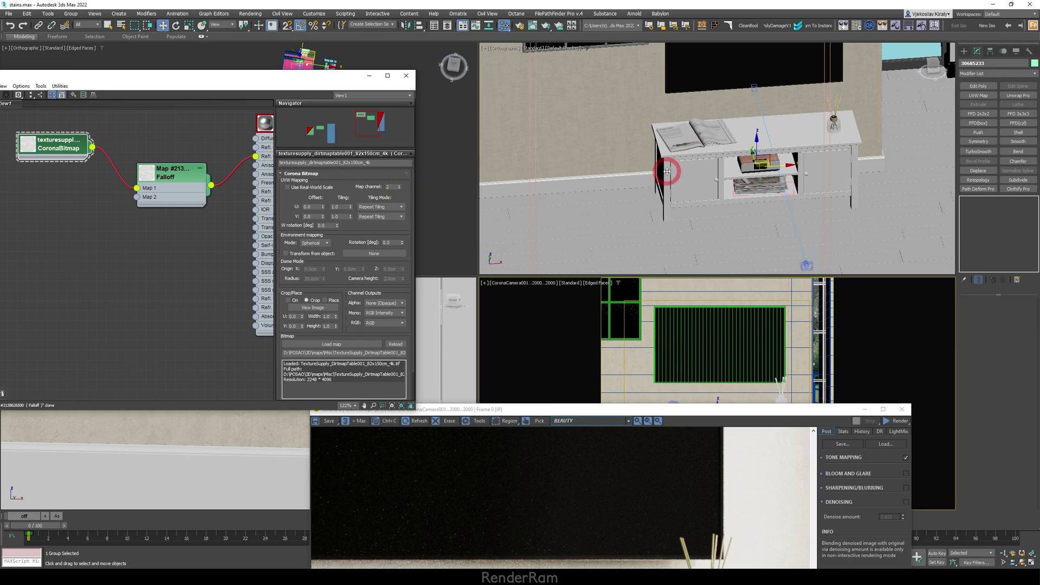
key(F4)
click(708, 142)
click(969, 94)
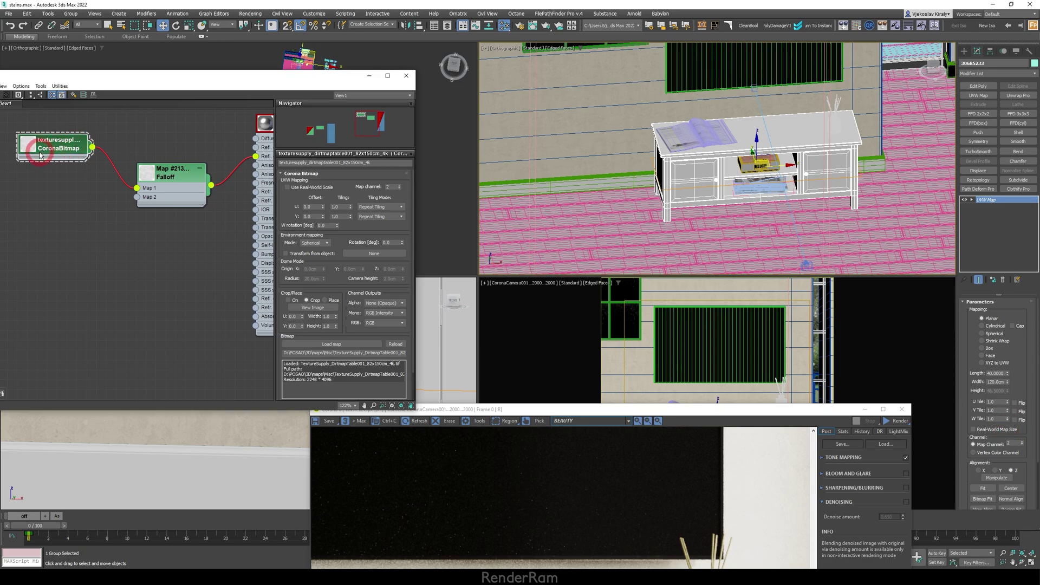
click(347, 377)
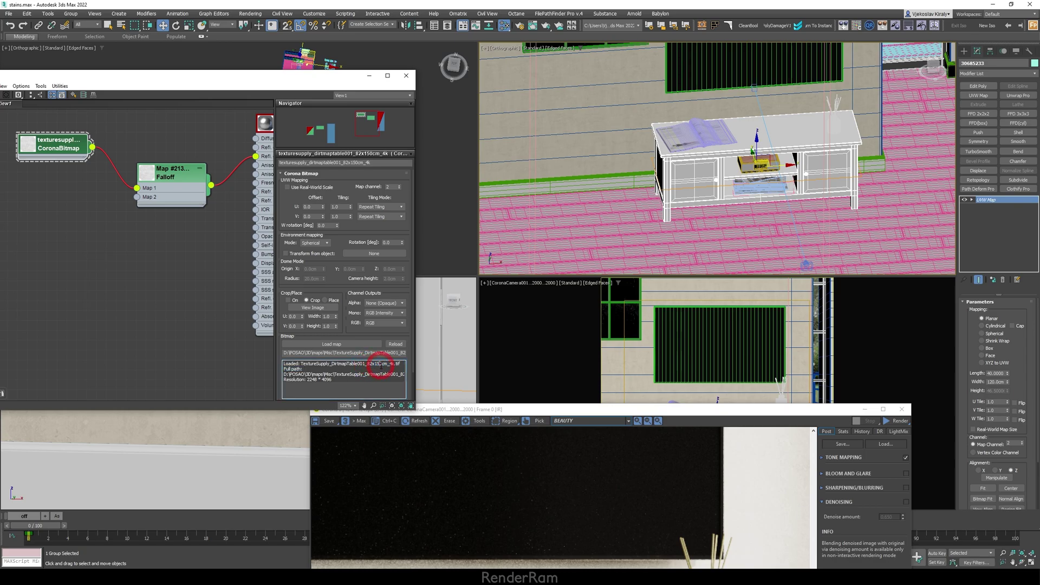
click(994, 349)
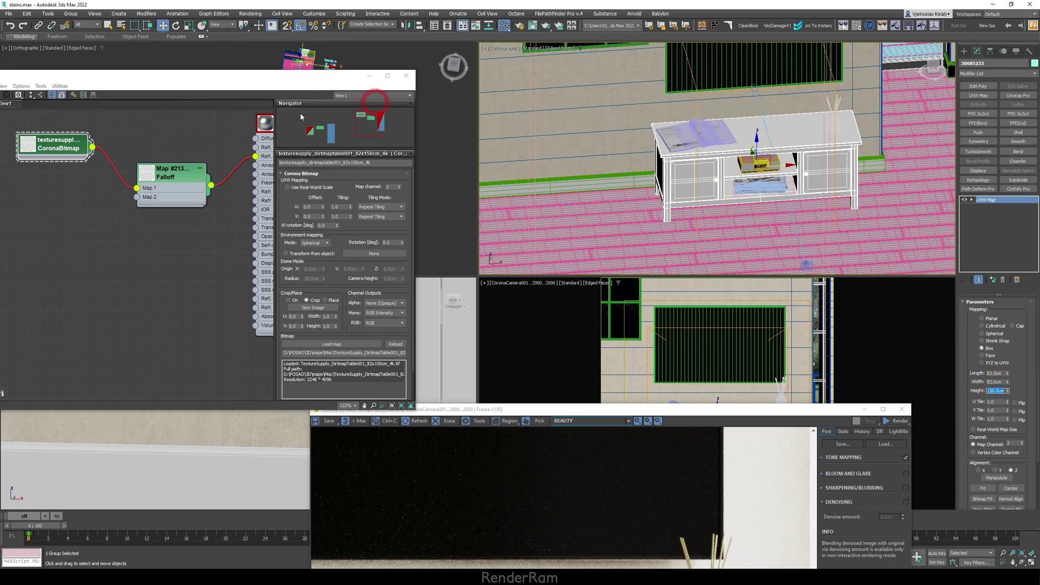
Step: Restart the interactive render and inspect the dirt reflections on the cabinet top
drag(598, 410, 609, 61)
click(896, 75)
click(897, 81)
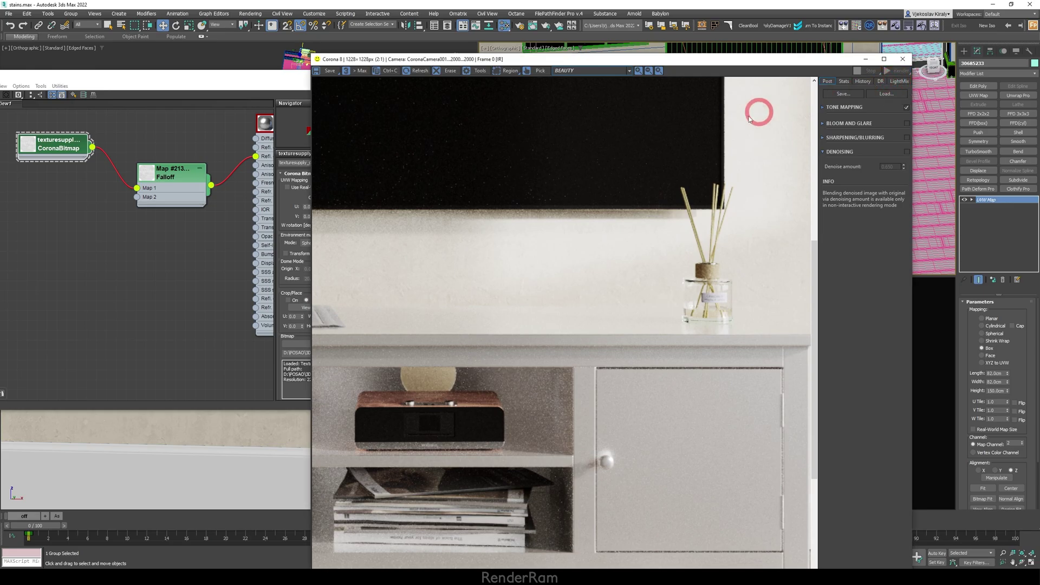
scroll(692, 372, up, 3)
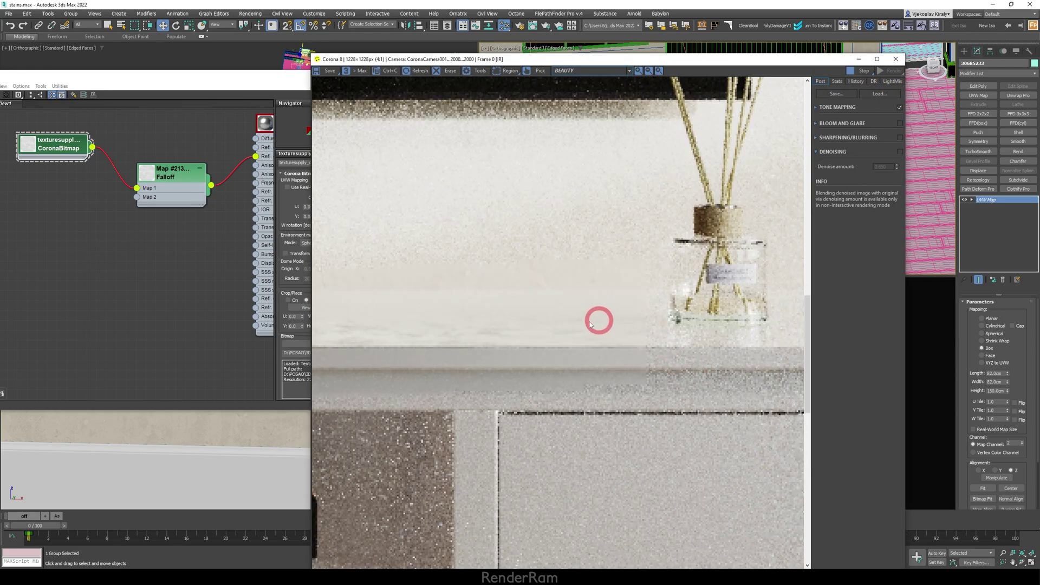
scroll(606, 318, up, 2)
scroll(671, 309, up, 2)
scroll(466, 304, down, 2)
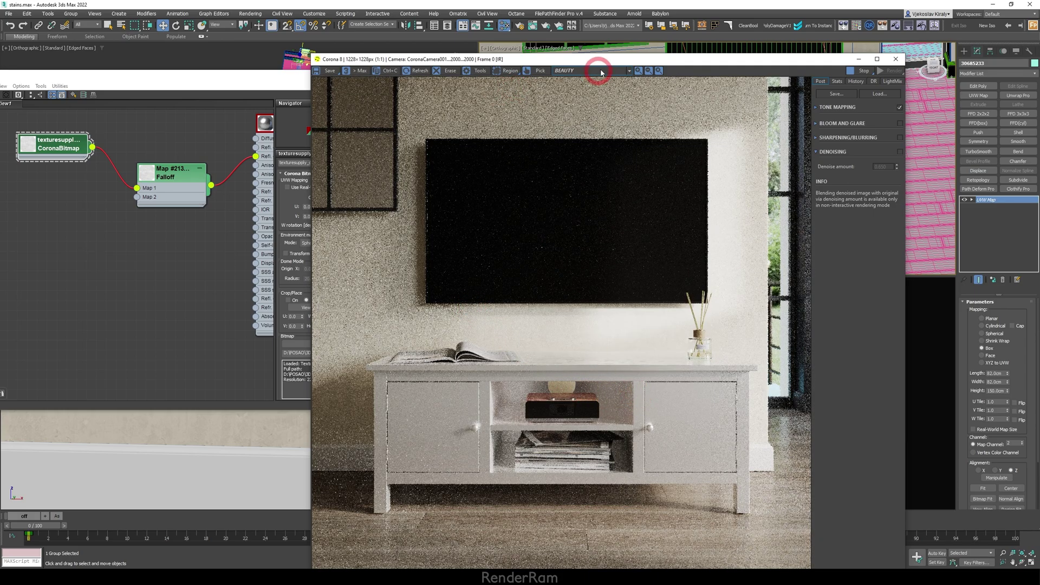
Step: Place the render window beside the material editor and enable the color map in the dirt bitmap's output settings
drag(608, 63, 715, 23)
click(65, 148)
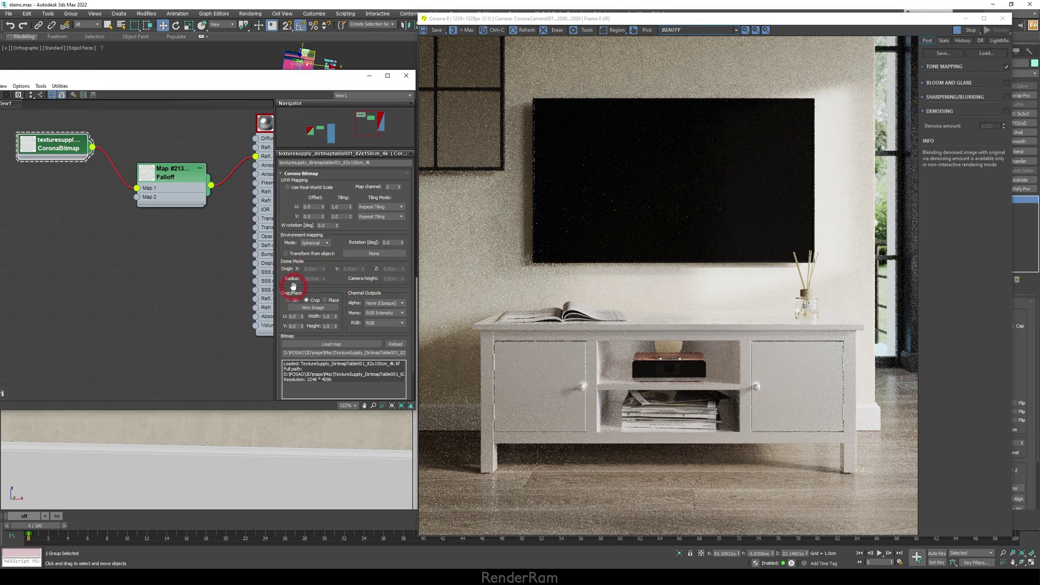
drag(293, 286, 290, 127)
click(282, 397)
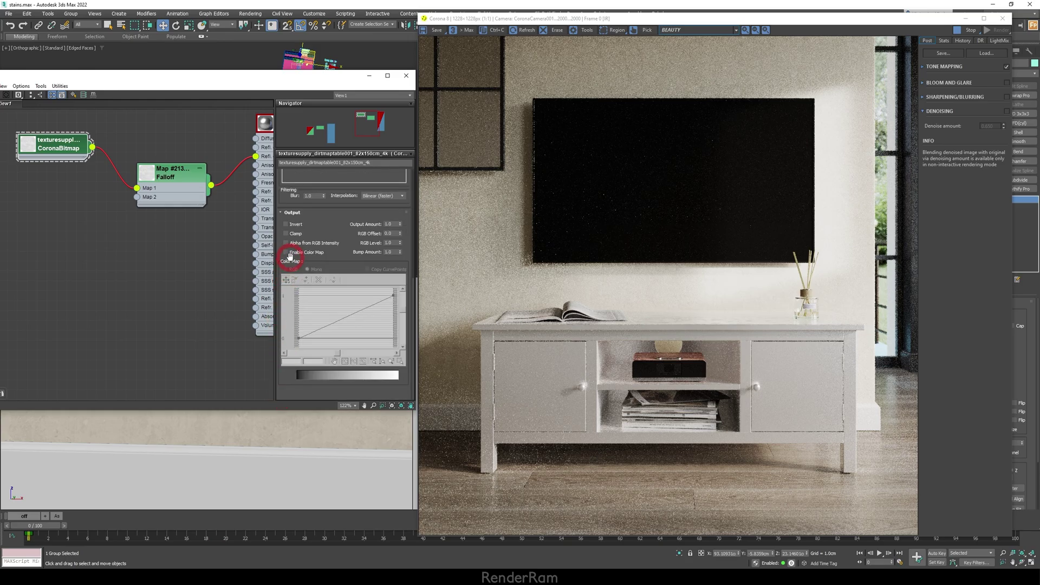
click(351, 319)
click(400, 295)
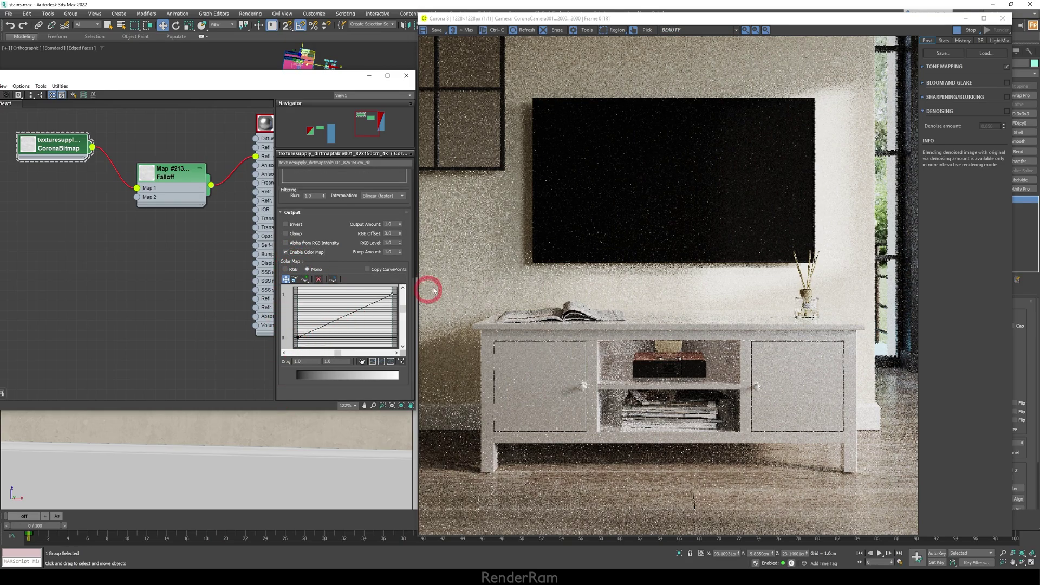
drag(306, 334, 390, 294)
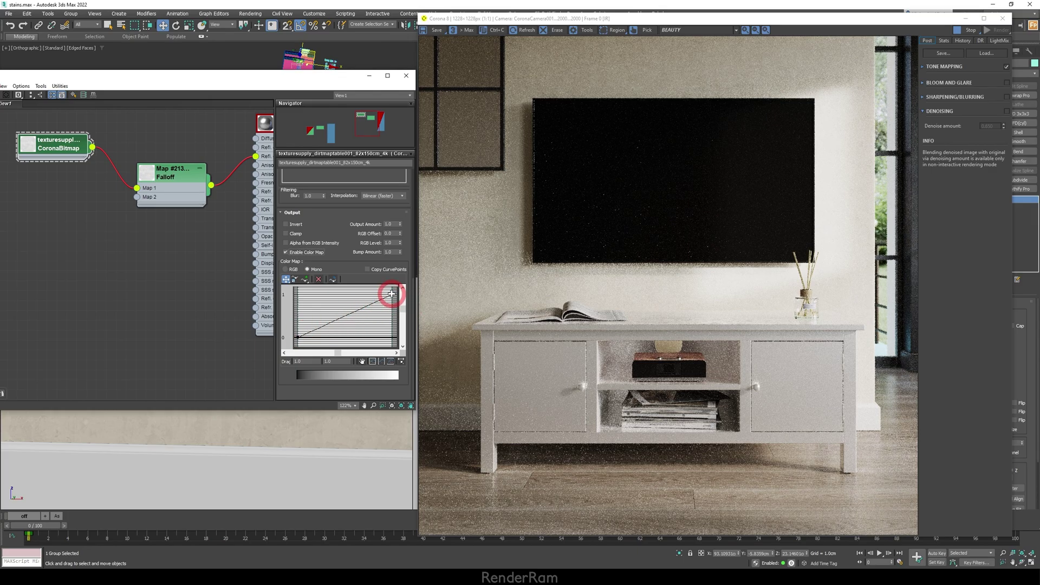
Step: Try lowering the color map curve's white end to about 0.78 and raising its black end to about 0.18
click(330, 360)
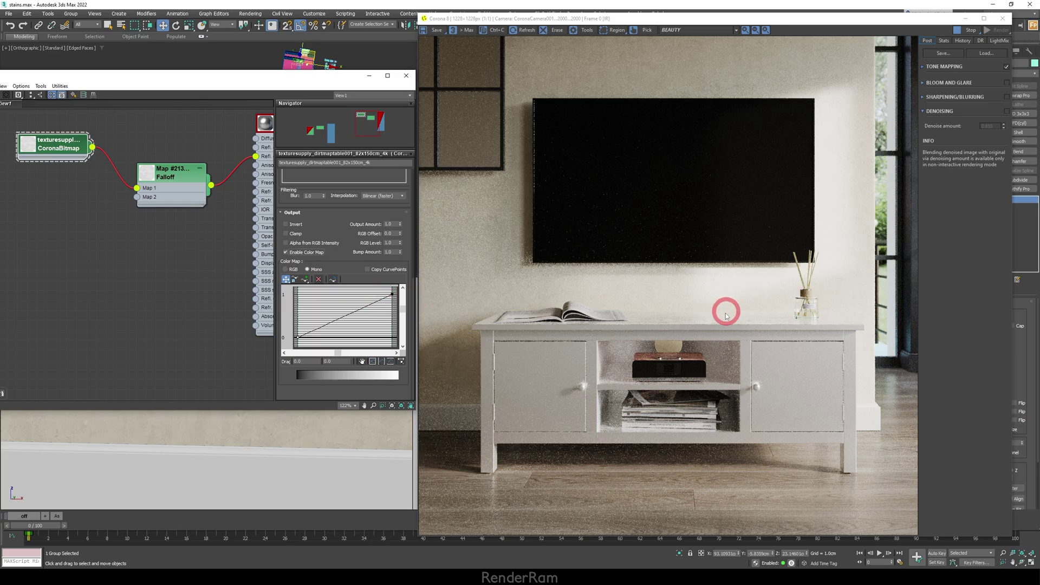
scroll(727, 304, up, 1)
scroll(357, 315, down, 1)
scroll(525, 314, down, 1)
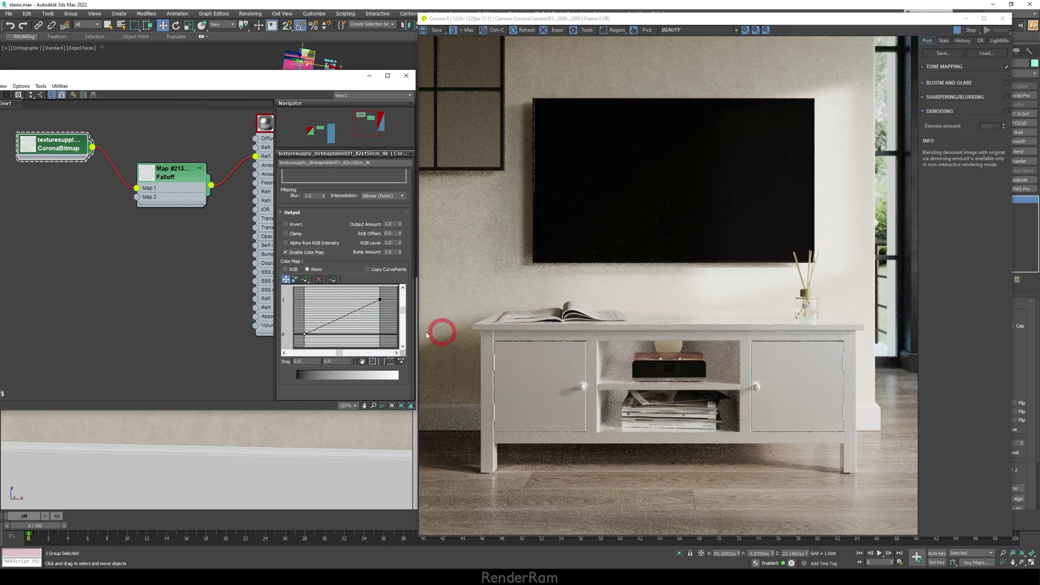
drag(389, 292, 388, 301)
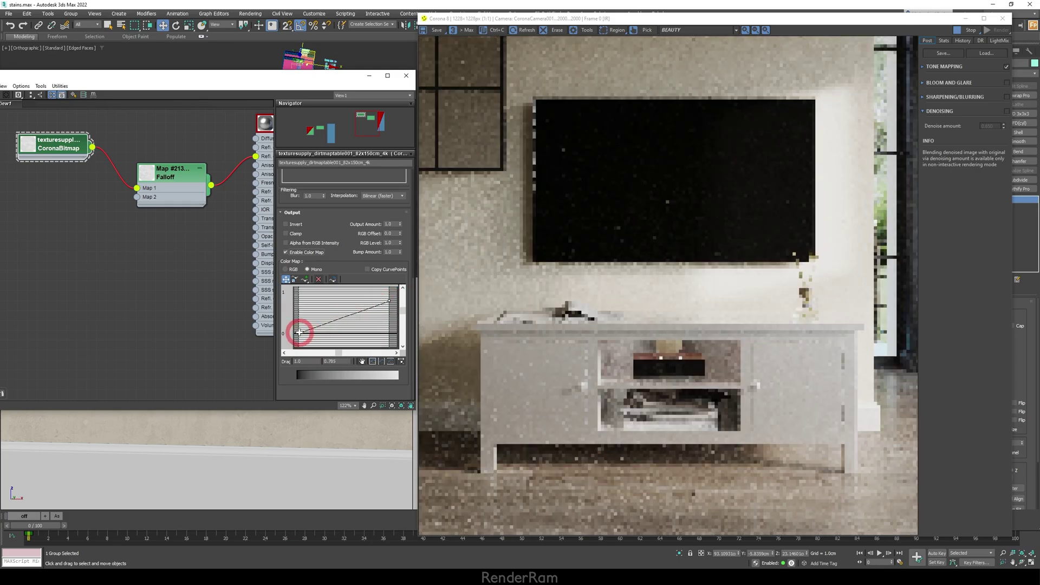
drag(299, 332, 299, 325)
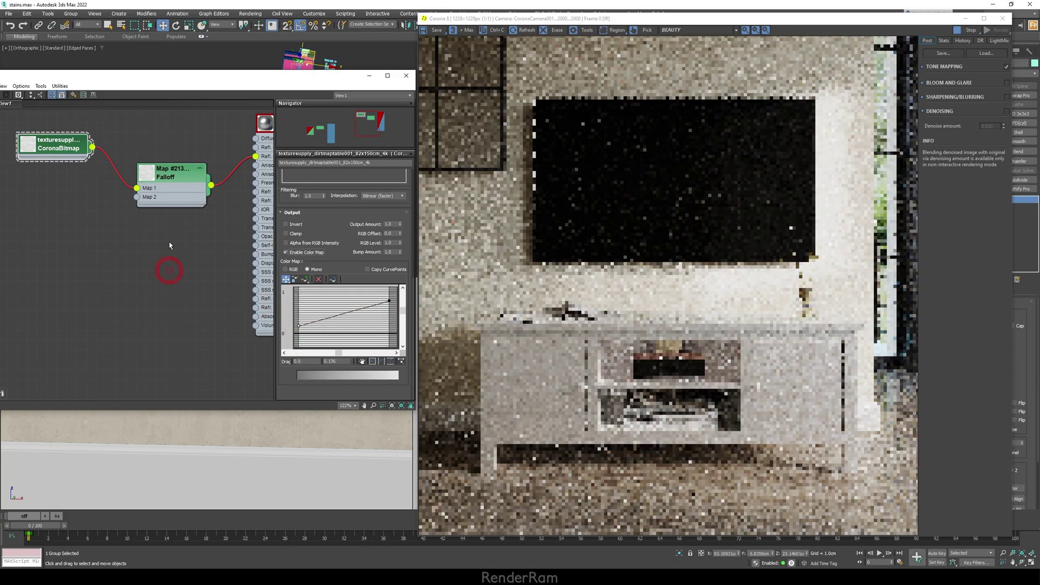
Step: Enlarge the dirt CoronaBitmap node's preview and place the node below the Falloff map
double_click(26, 152)
drag(35, 179, 95, 233)
scroll(127, 236, up, 3)
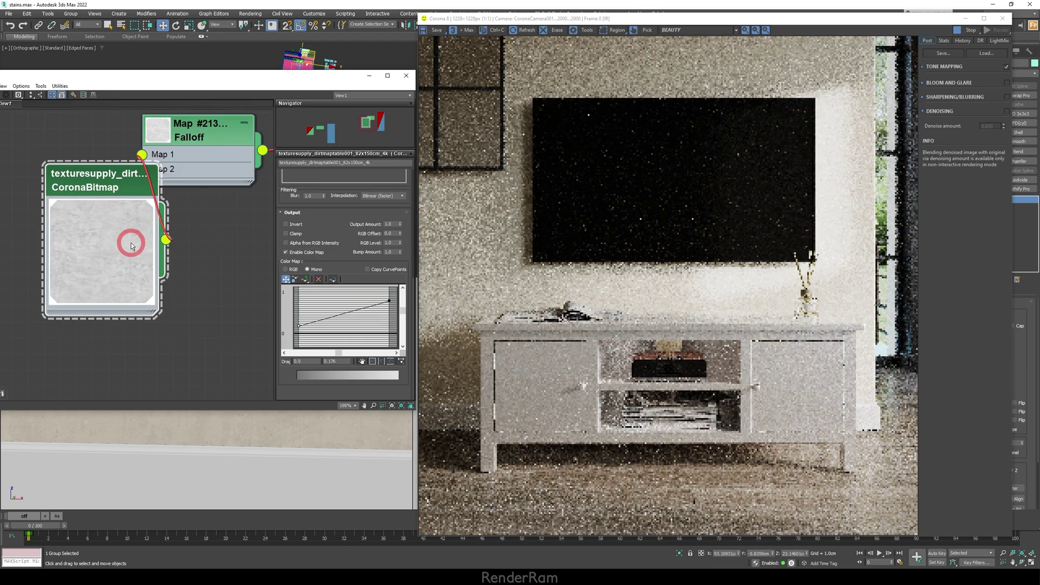
middle_drag(154, 242, 198, 247)
Step: Try the color map curve with its white end at about 0.97 and its black end at about 0.07, comparing the bitmap preview
click(331, 331)
drag(390, 303, 388, 293)
click(143, 262)
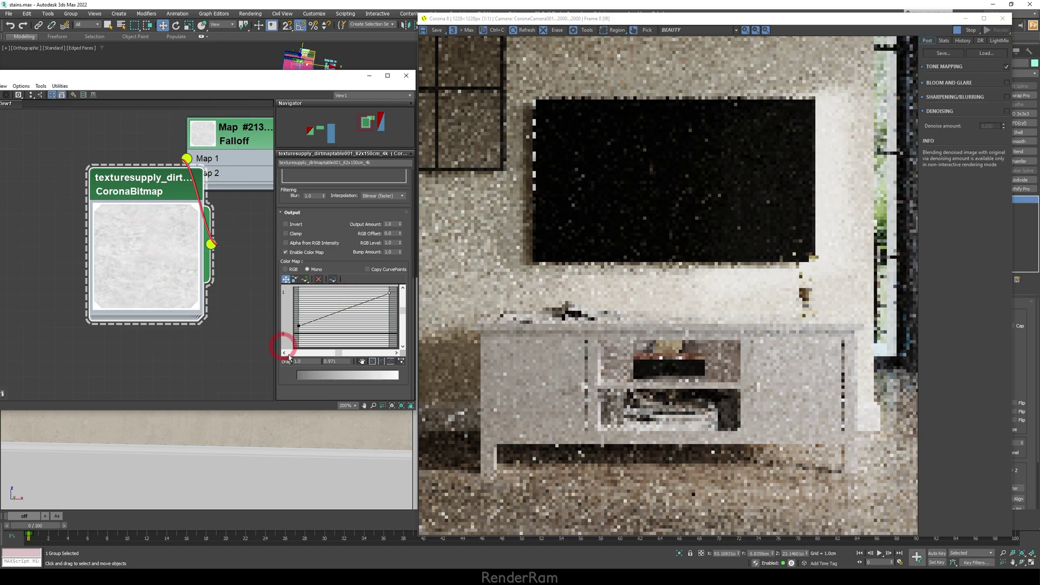
click(297, 328)
drag(297, 326, 296, 331)
drag(87, 251, 155, 257)
click(298, 331)
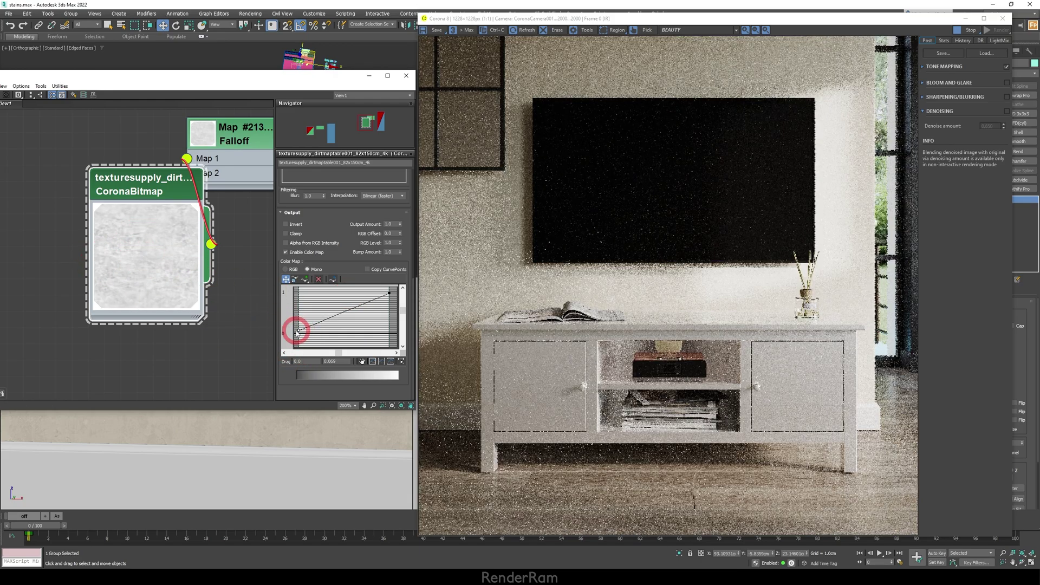
Step: Try flattening the color map curve with its white end at about 0.70, and steepen it again to about 0.91
drag(298, 331, 297, 313)
drag(389, 293, 388, 305)
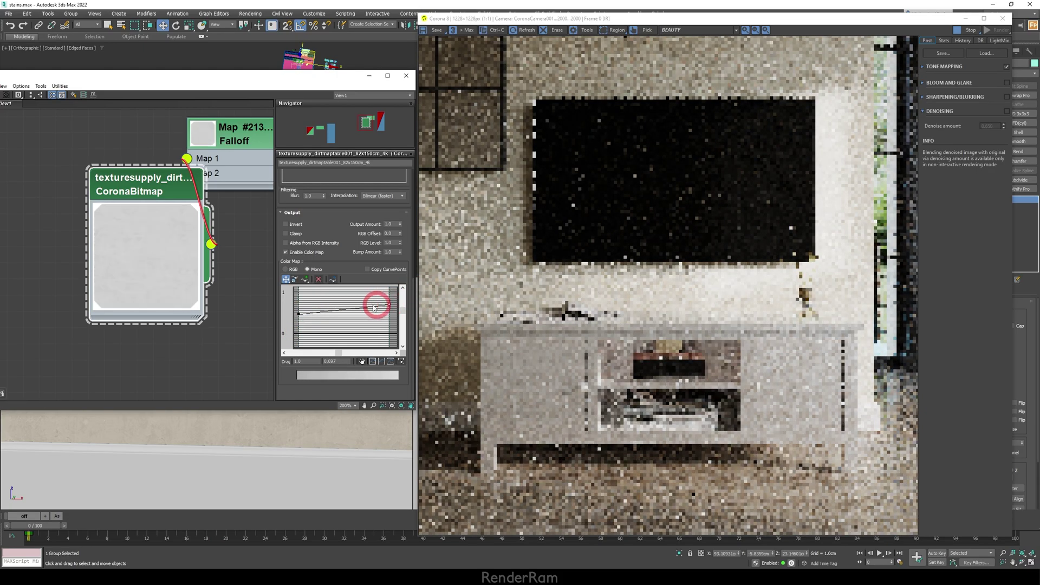
click(165, 259)
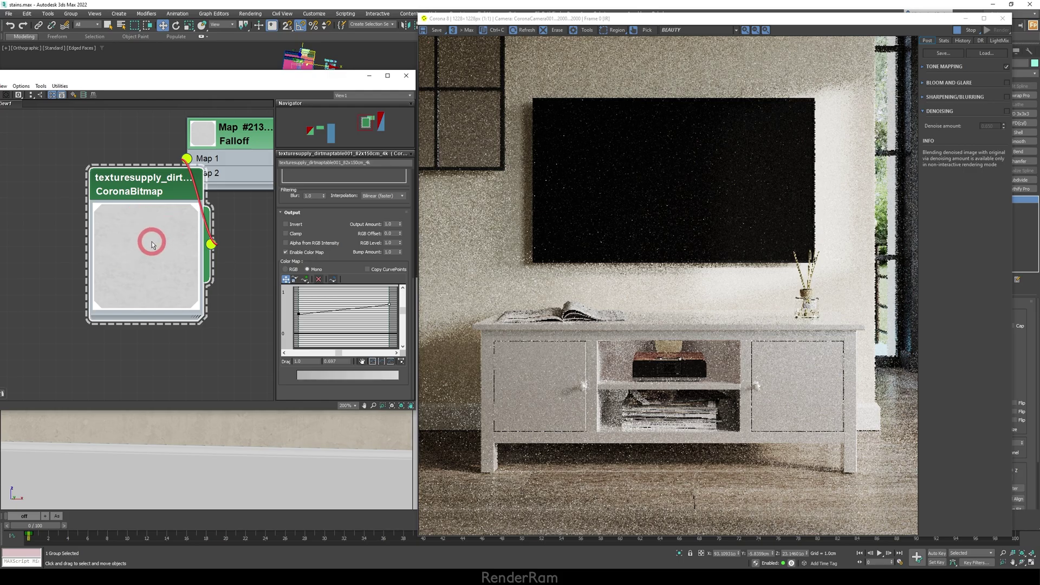
drag(297, 314, 297, 328)
drag(388, 303, 387, 295)
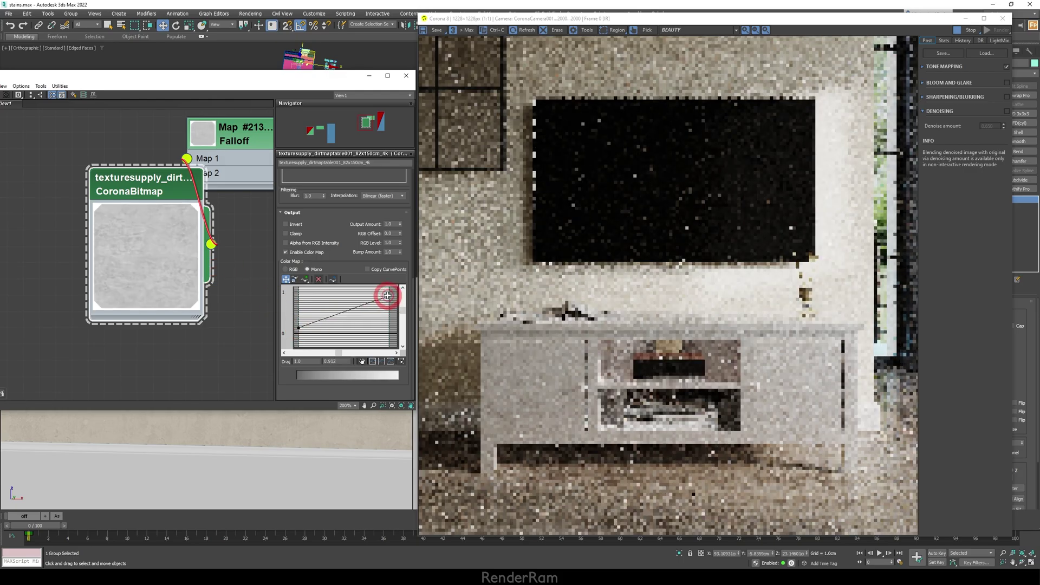
Step: Reset the color map curve to 0 at the black end and 1 at the white end, and inspect the cabinet top
click(298, 327)
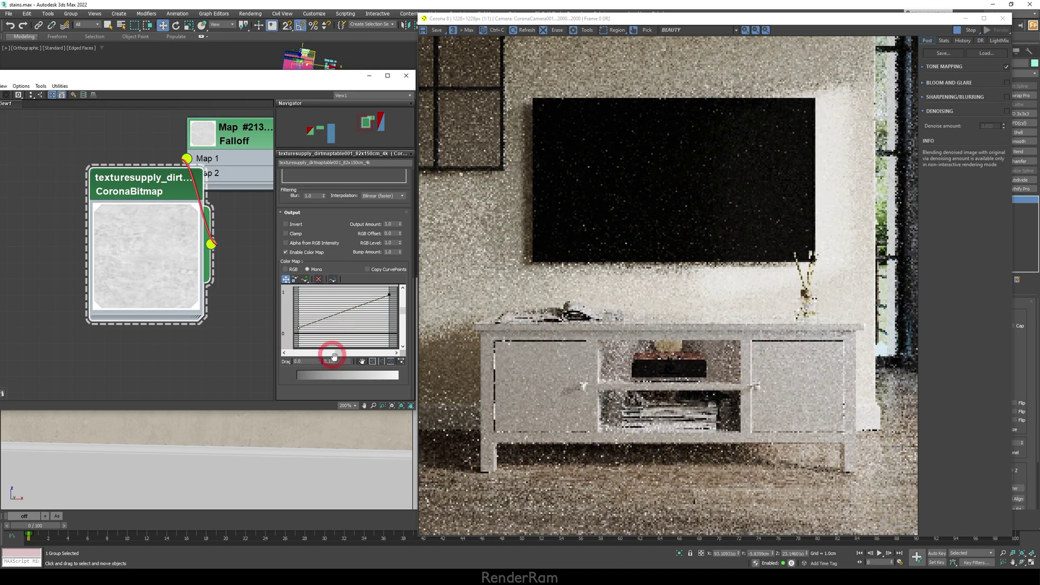
drag(298, 327, 302, 353)
click(389, 294)
double_click(334, 362)
text(1)
key(Return)
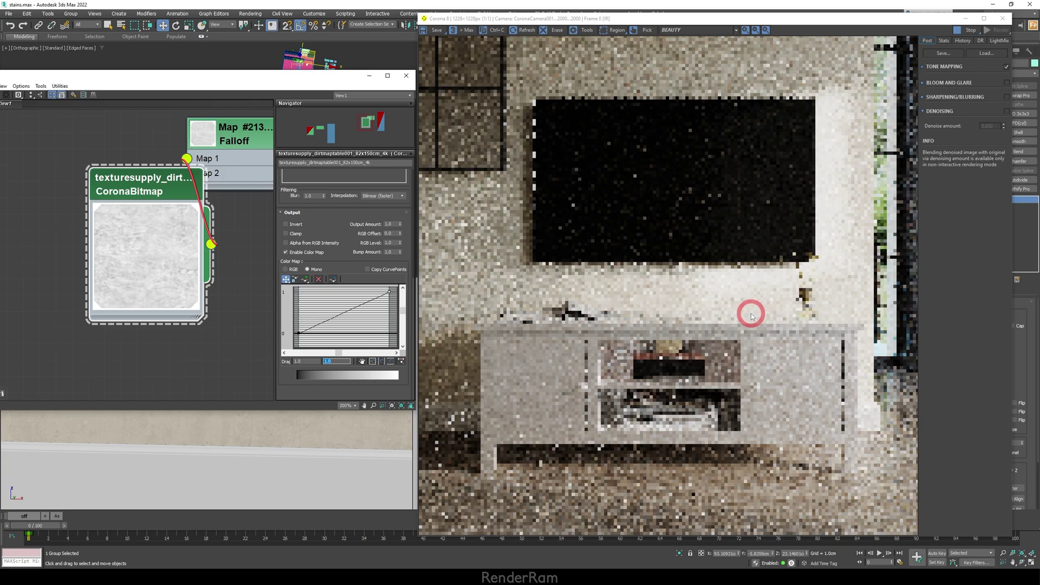
scroll(750, 314, up, 2)
scroll(750, 317, down, 2)
scroll(606, 288, down, 1)
scroll(777, 281, up, 1)
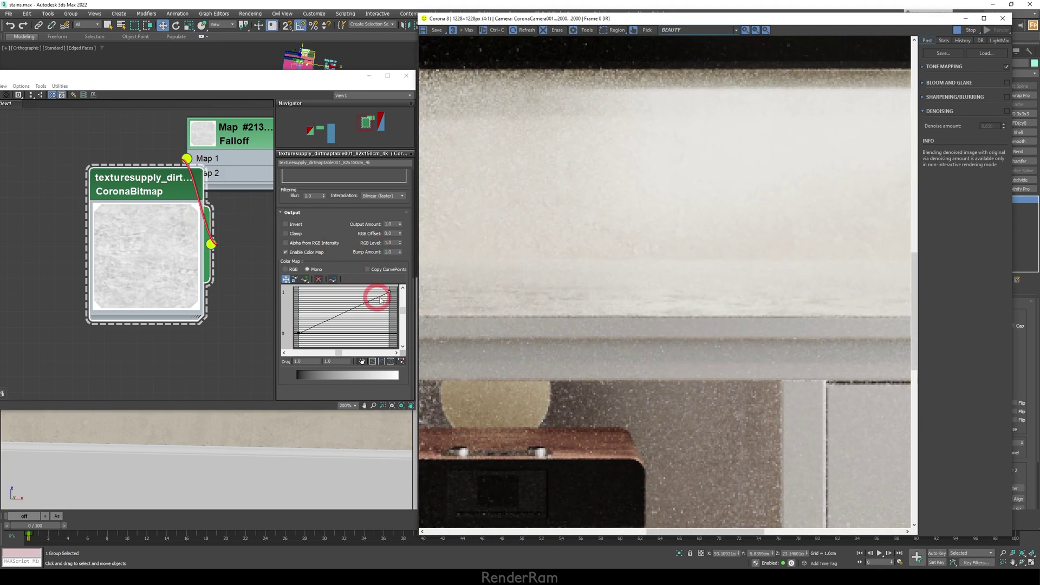
Step: Lower the curve's white end to about 0.71, raise its black end to about 0.37, and inspect the cabinet top in the render
drag(388, 294, 388, 301)
click(299, 332)
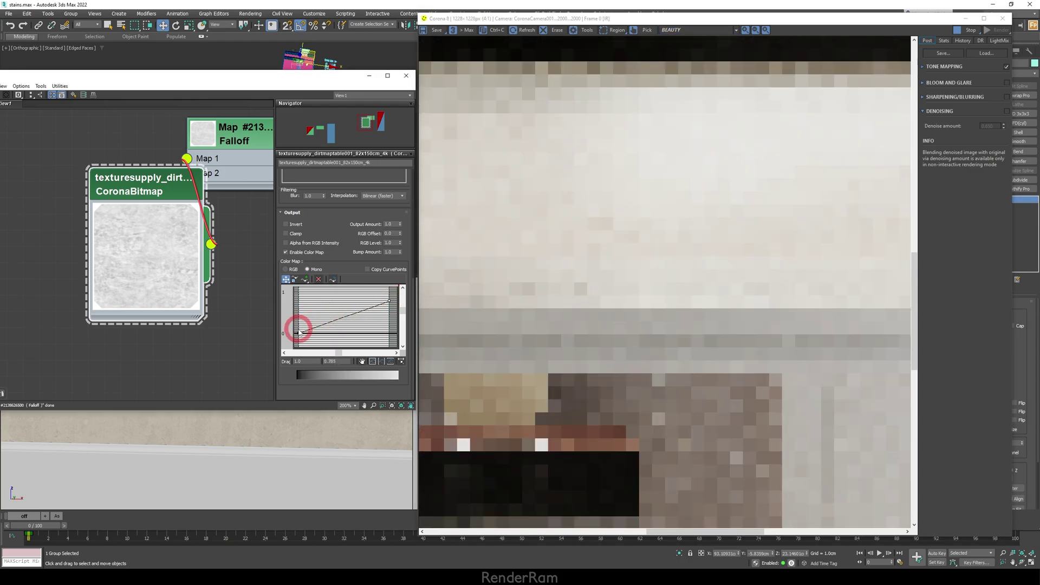
drag(298, 331, 299, 320)
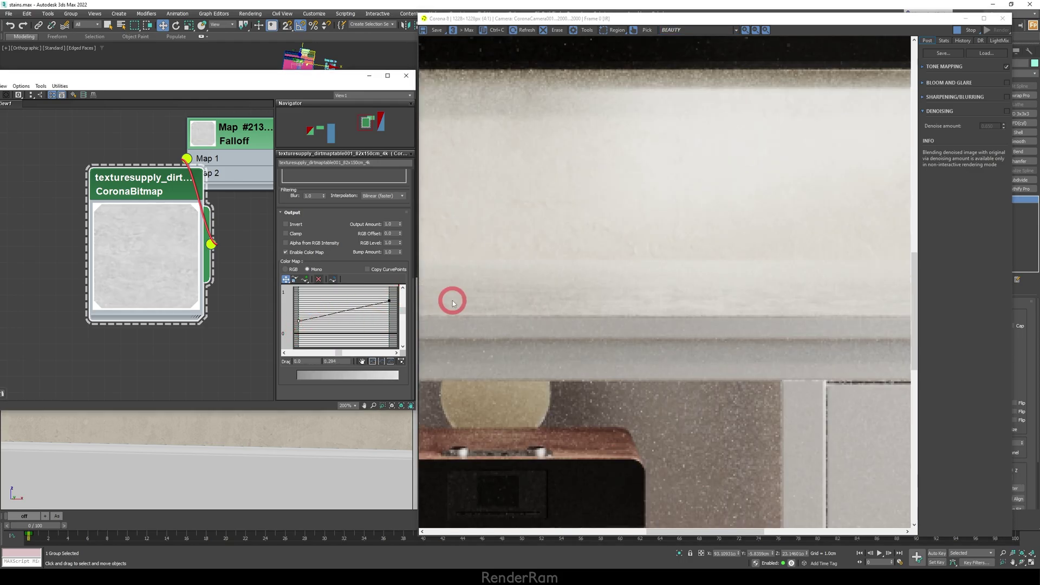
scroll(551, 295, down, 1)
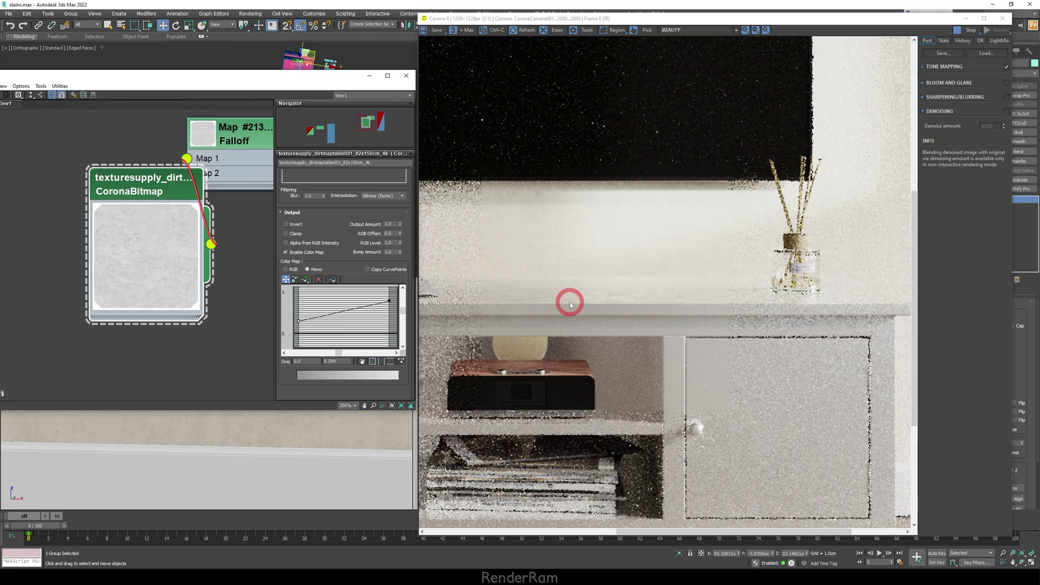
scroll(727, 284, up, 1)
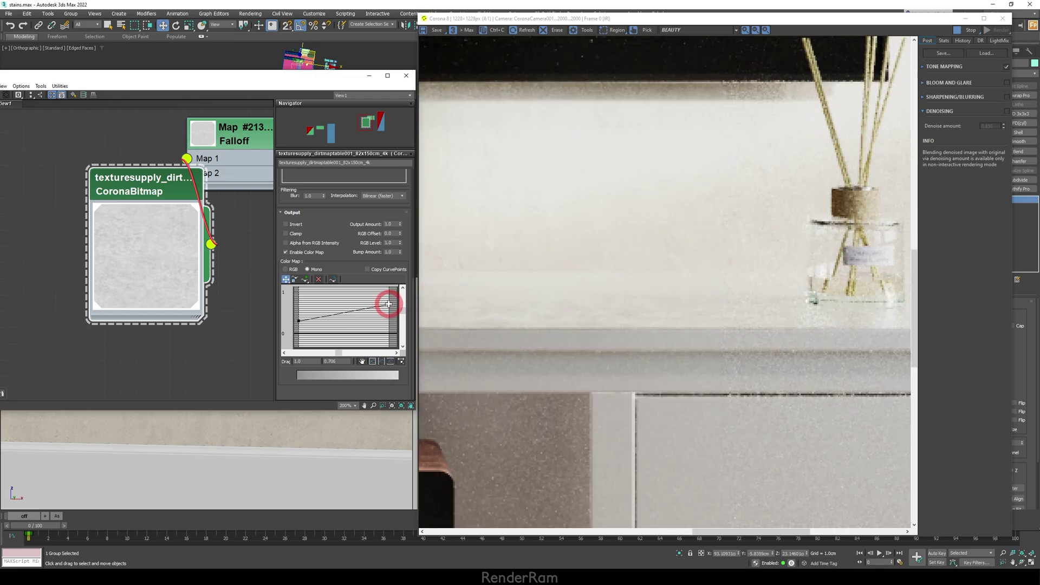
drag(299, 320, 297, 318)
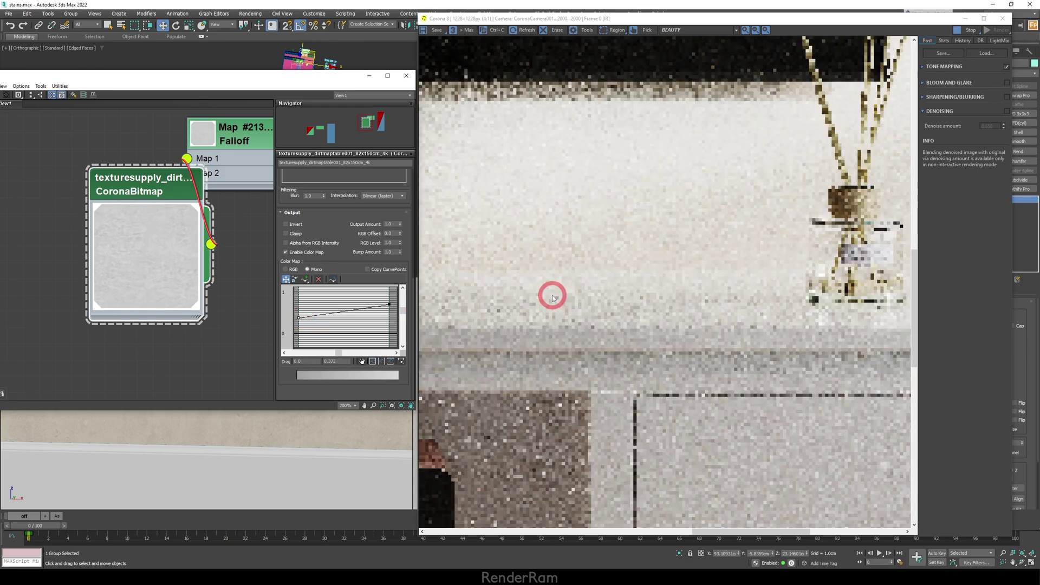
scroll(568, 291, up, 1)
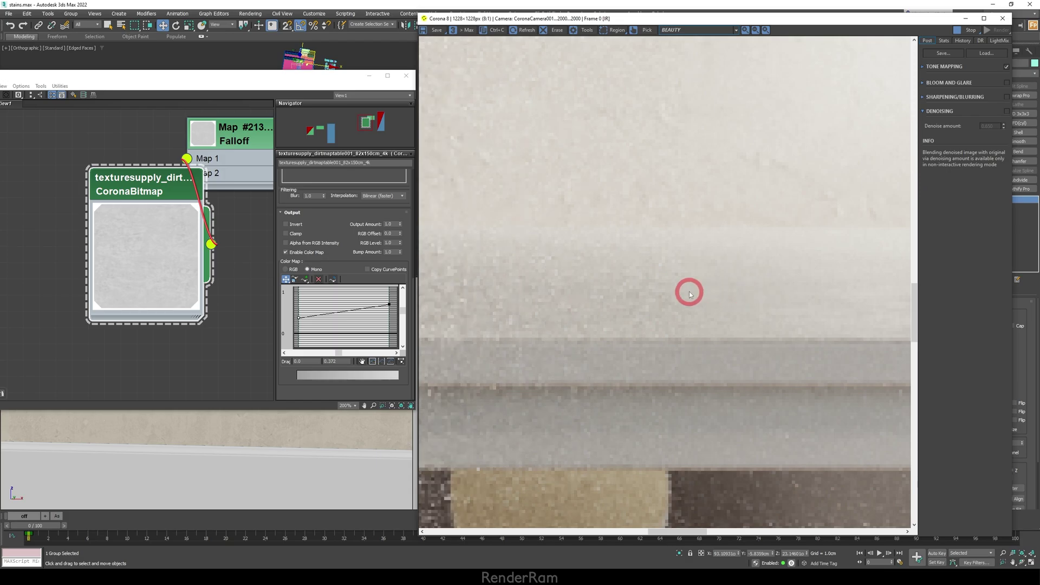
scroll(581, 293, down, 2)
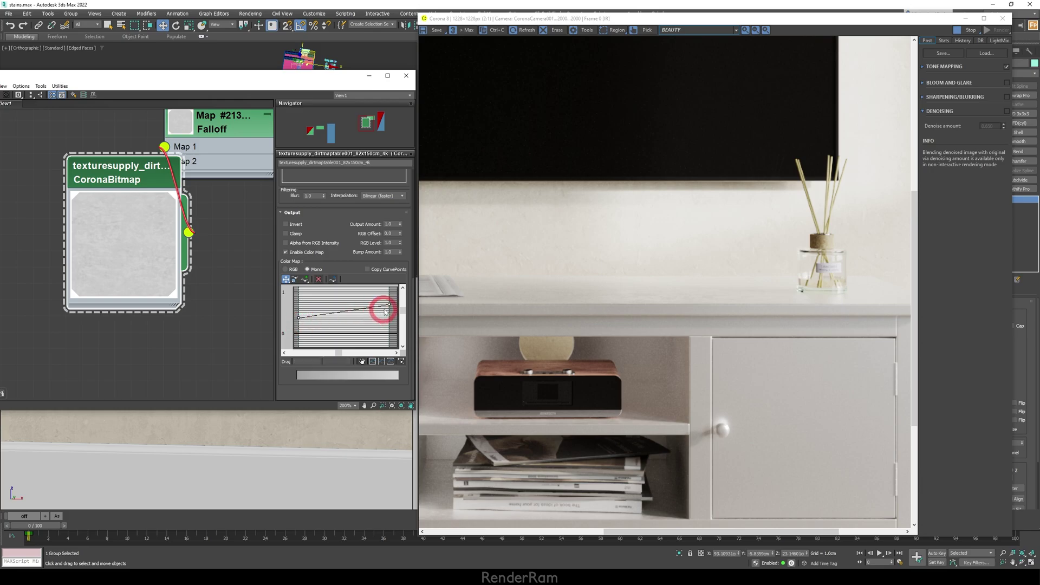
Step: Try shifting the dirt bitmap's whole color map curve up and then well down, comparing the cabinet top's reflections
drag(388, 305, 388, 295)
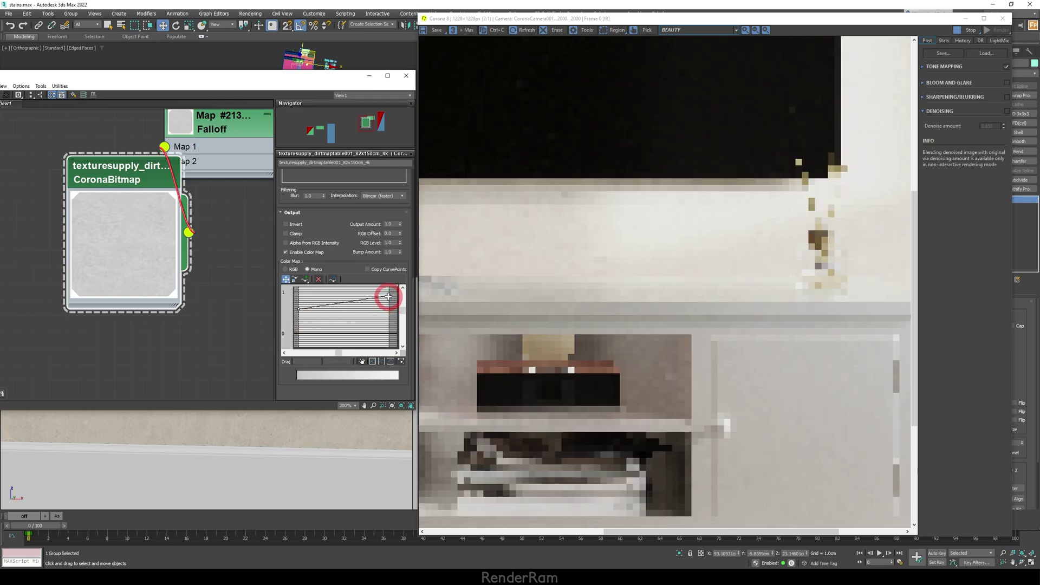
scroll(823, 284, up, 1)
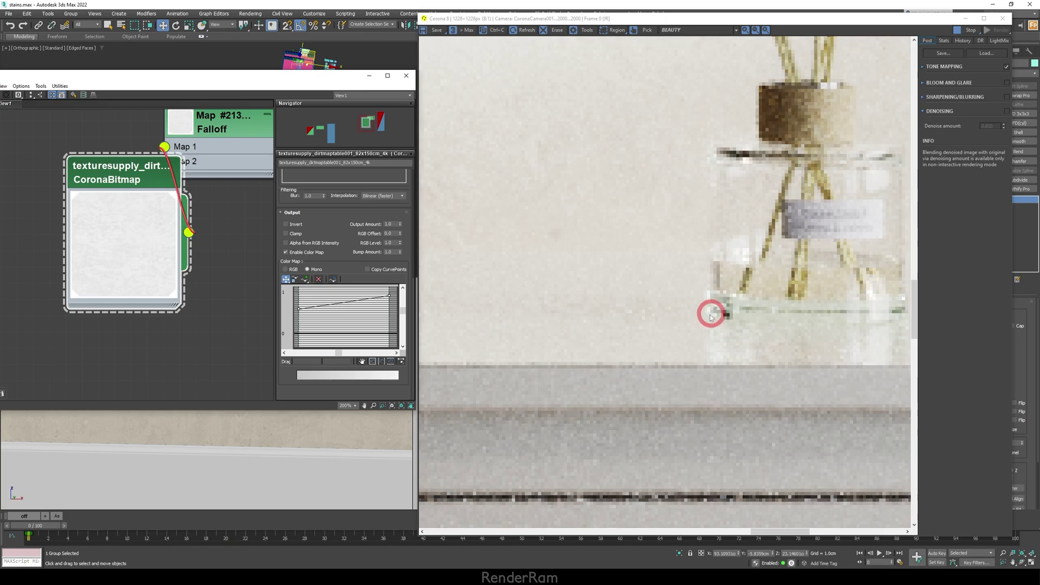
drag(388, 295, 388, 313)
scroll(714, 301, down, 2)
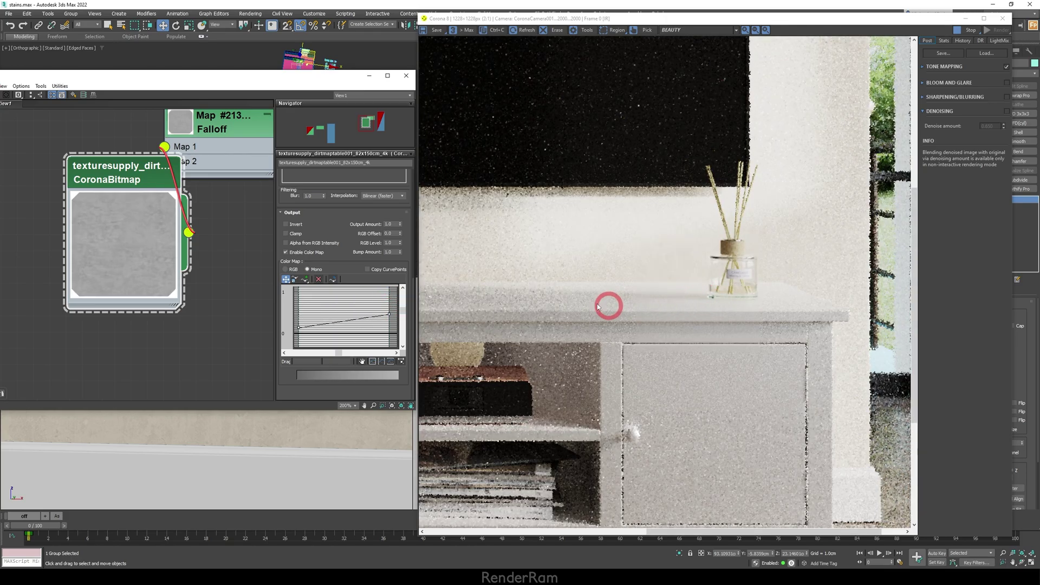
Step: Raise the whole color map curve to a light gray range and check the reflections beneath the diffuser bottle
drag(389, 316, 389, 300)
scroll(720, 297, up, 2)
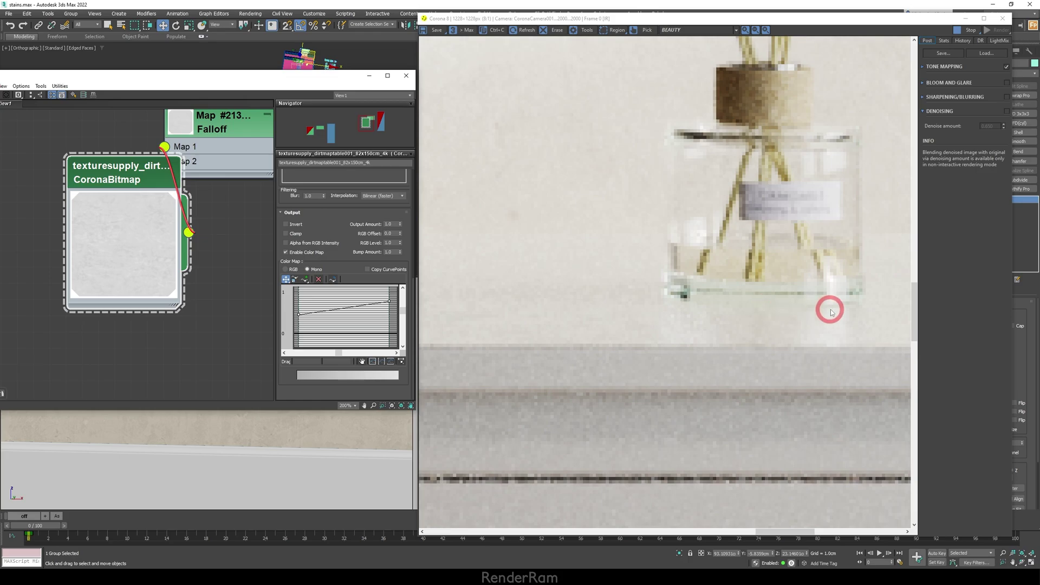
scroll(829, 311, down, 3)
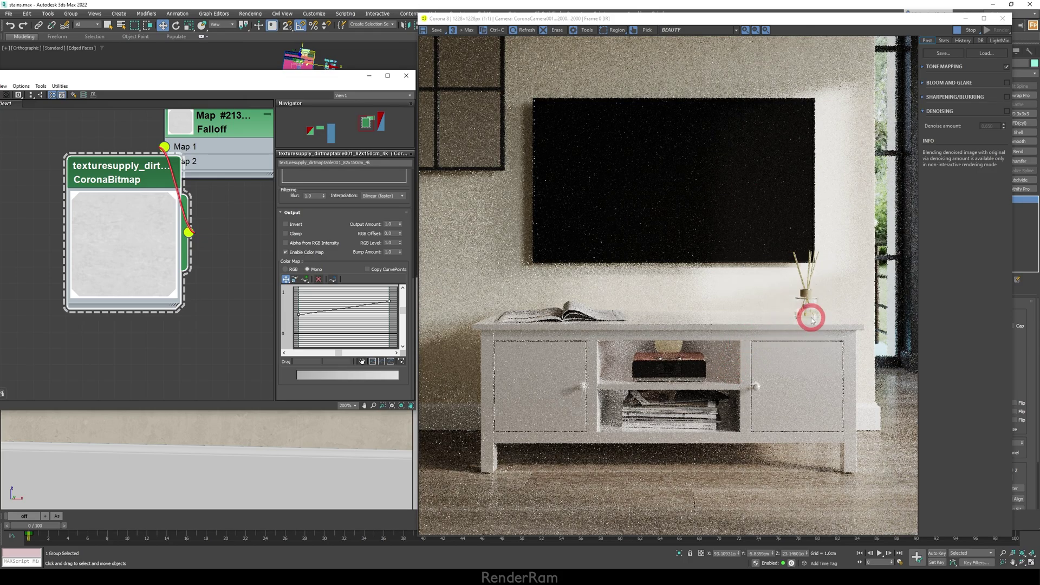
Step: Open the cabinet's CoronaLegacyMtl parameters and access its reflection Fresnel IOR value
middle_drag(225, 225, 98, 279)
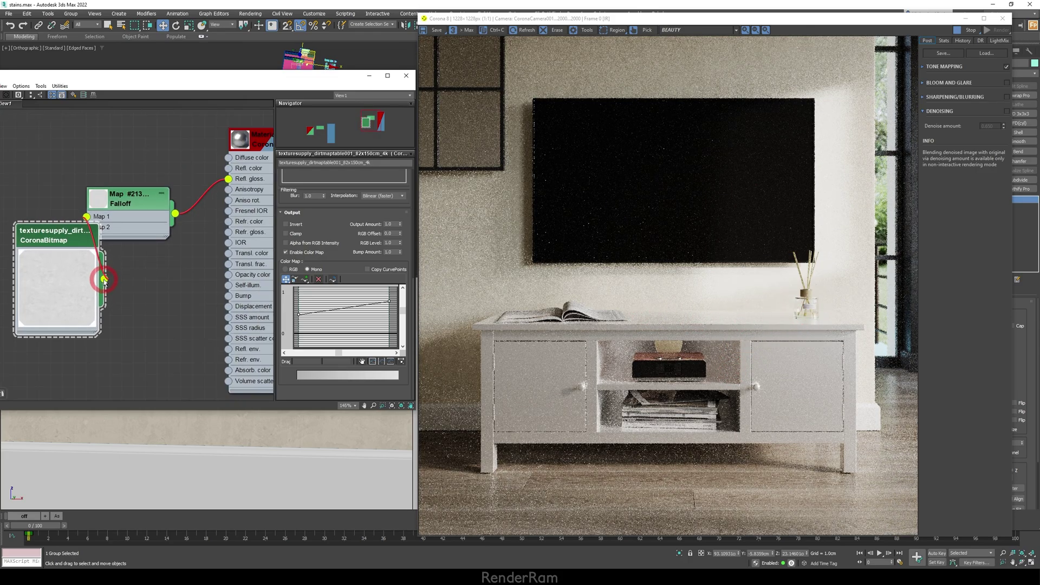
scroll(230, 188, down, 3)
double_click(241, 170)
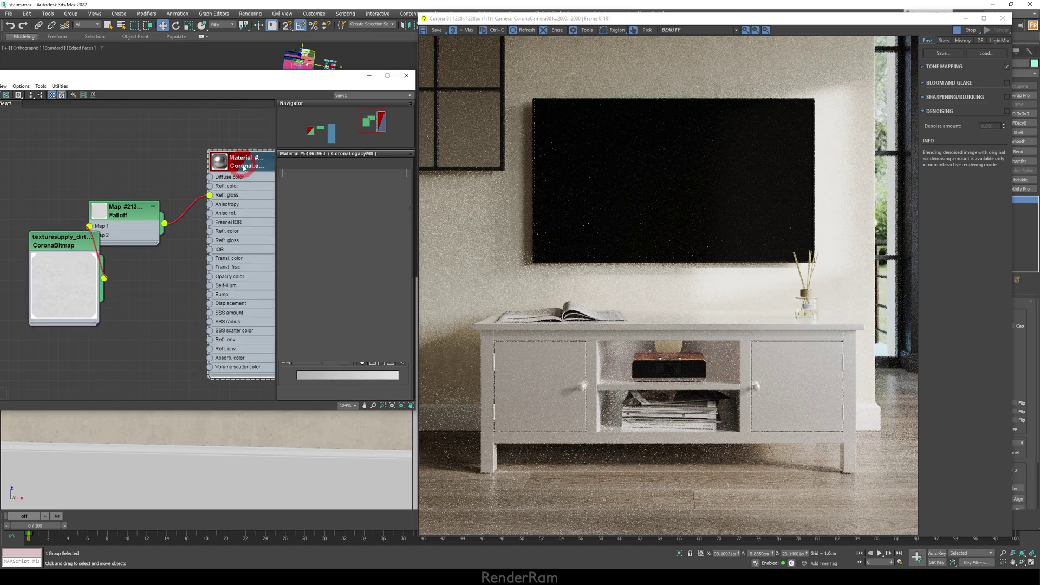
click(373, 236)
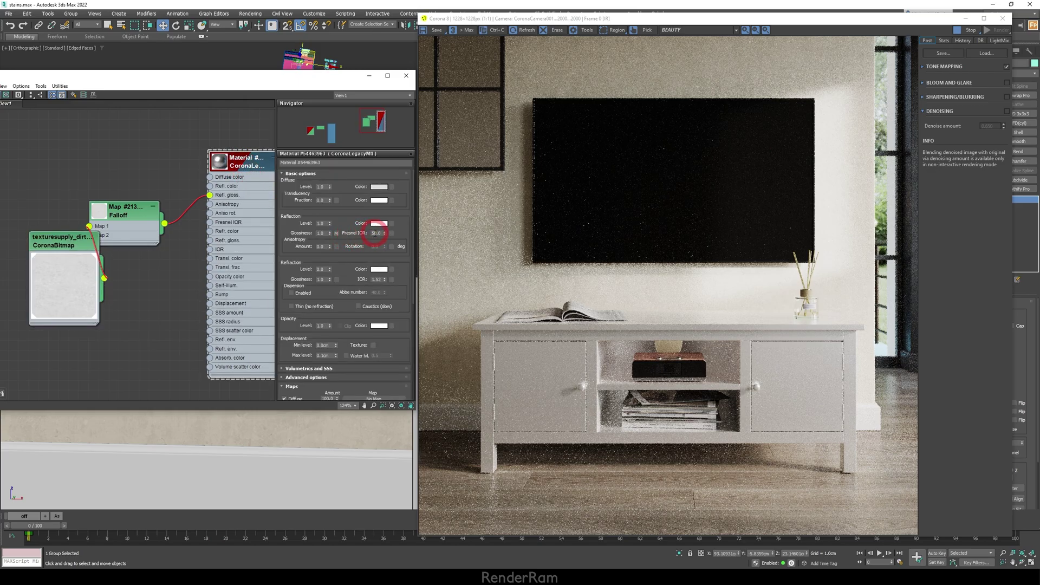